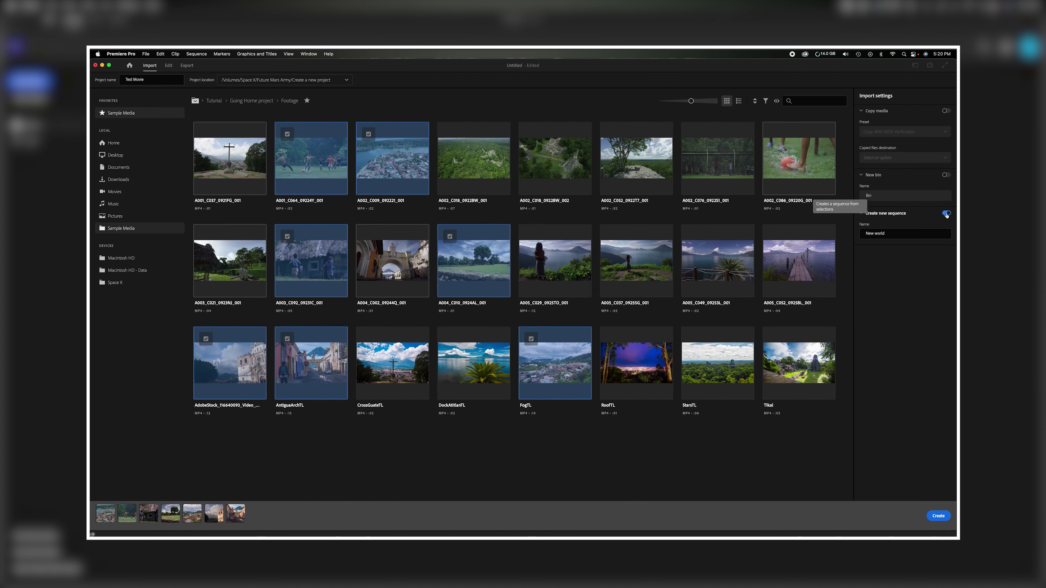
- Let the intro preview finish, reaching the Home screen with an empty Recent projects list
left_click_drag(812, 423, 728, 144)
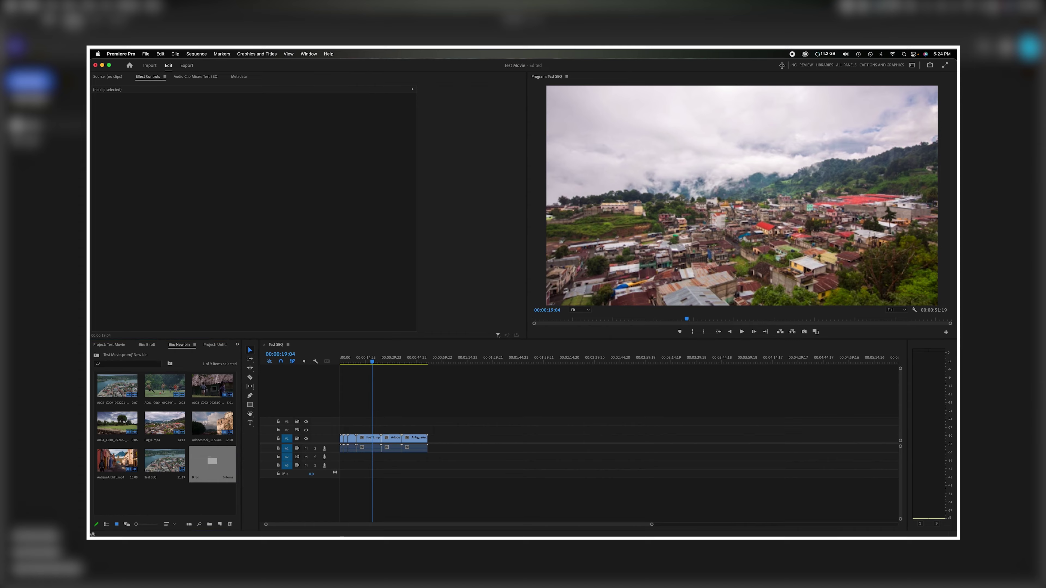
left_click(914, 65)
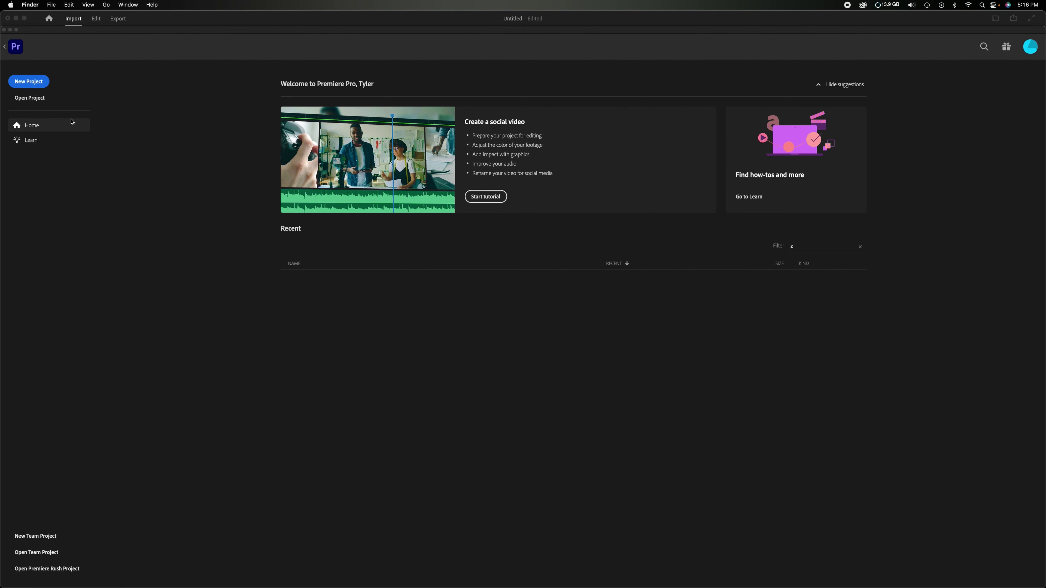
left_click(28, 101)
left_click(28, 101)
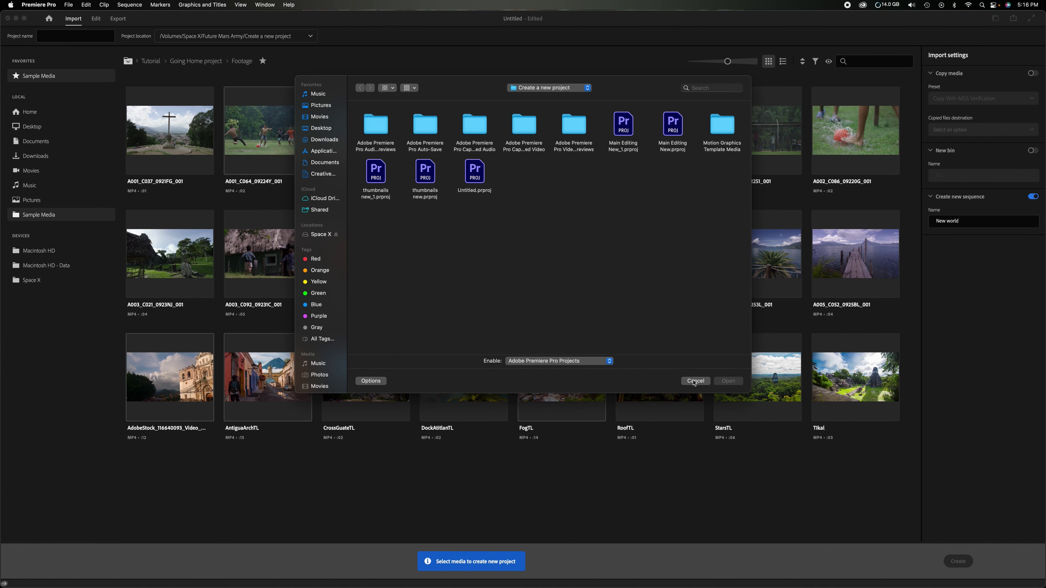
left_click(695, 381)
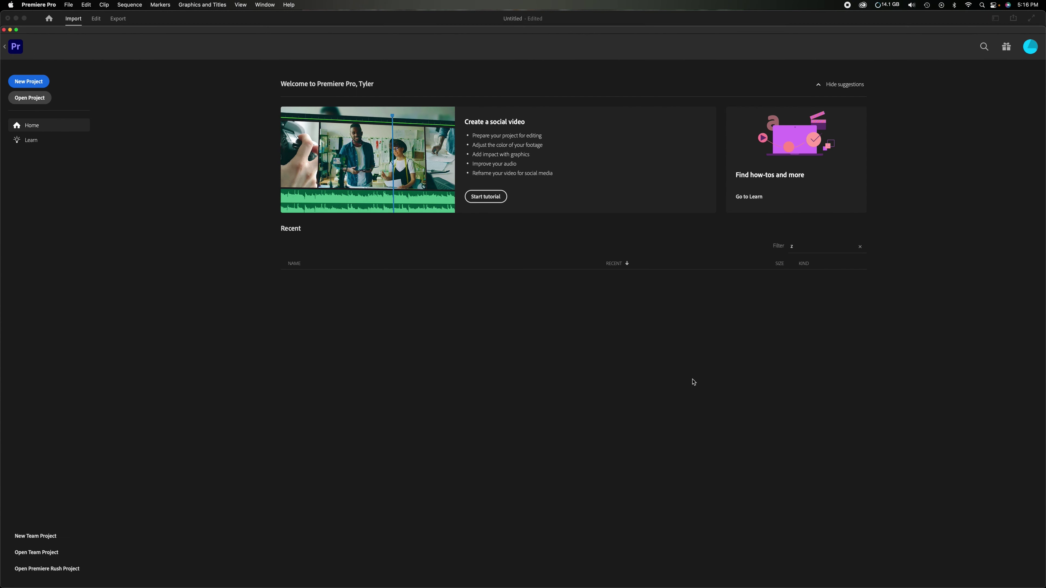
- Start a new project named 'Test Movie', keeping the default project location
left_click(28, 83)
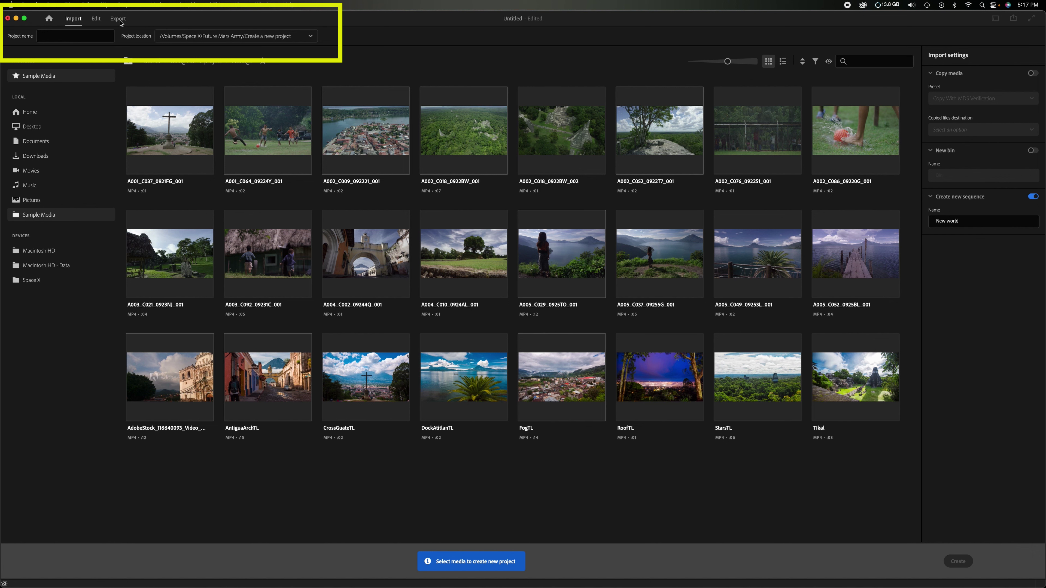
left_click(49, 40)
type("Test Movie")
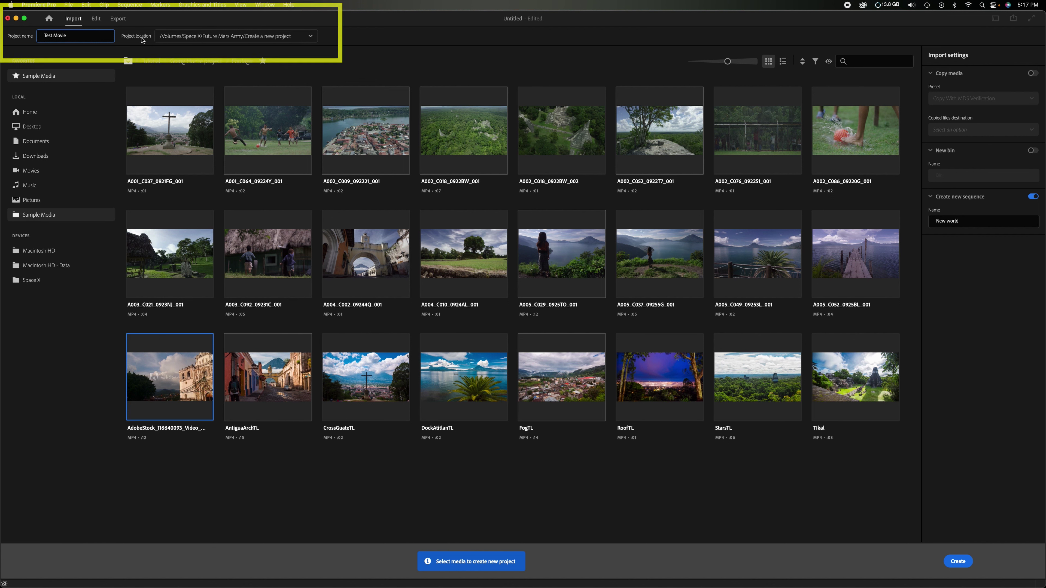
left_click(301, 41)
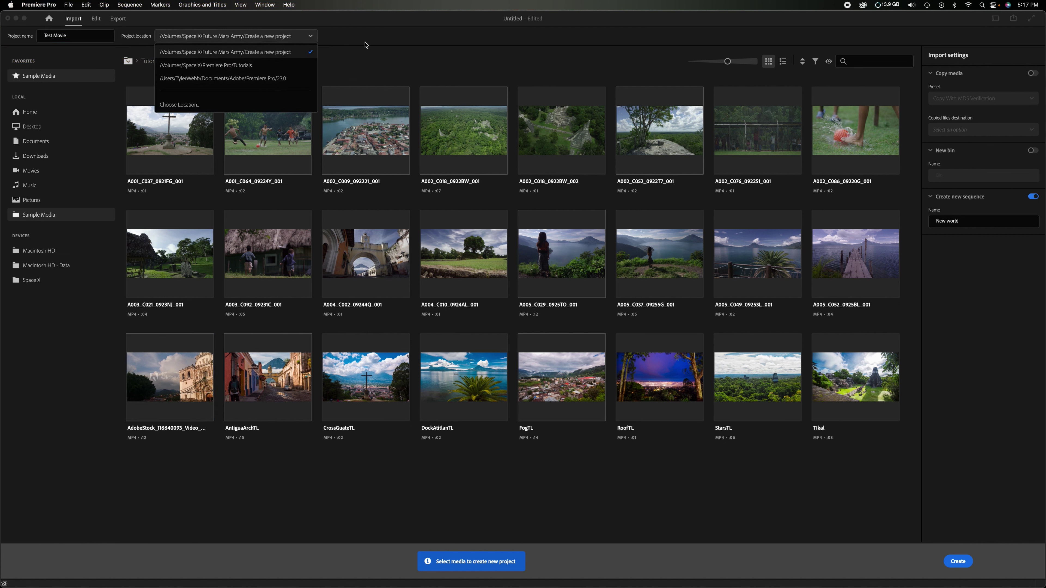
left_click(379, 43)
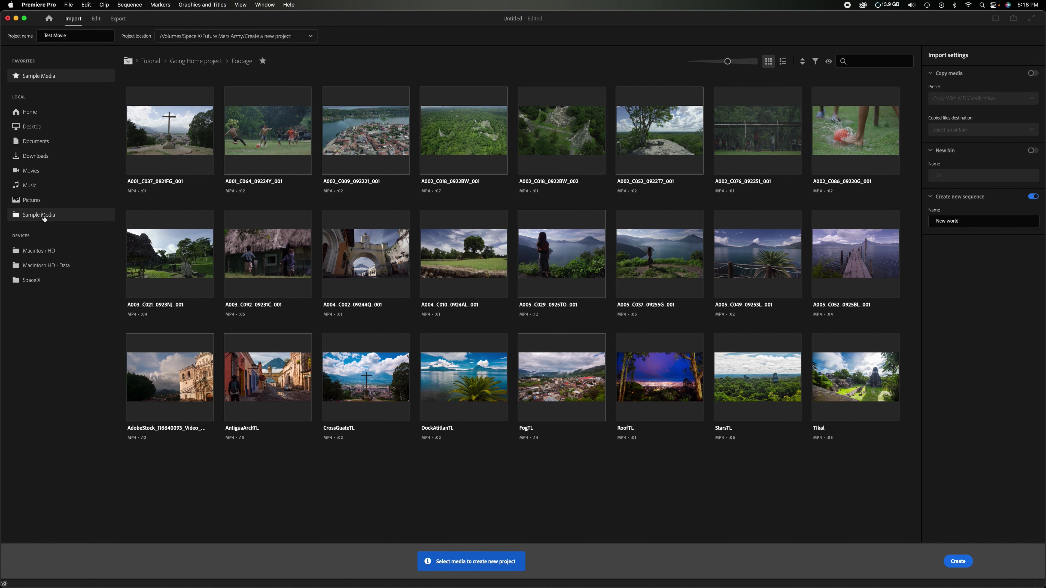
left_click(62, 215)
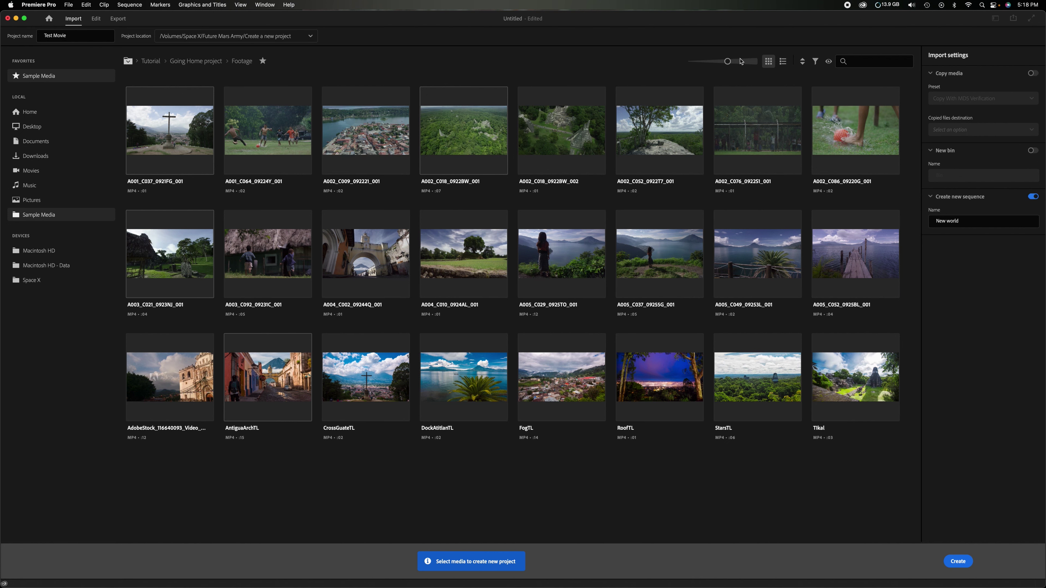
left_click_drag(726, 62, 684, 62)
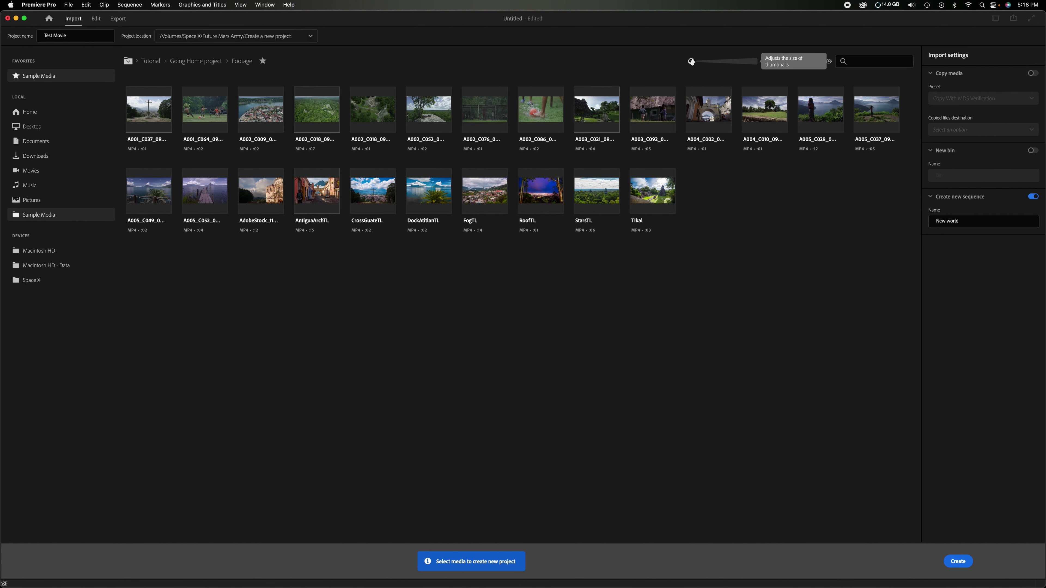
left_click(733, 62)
left_click(733, 62)
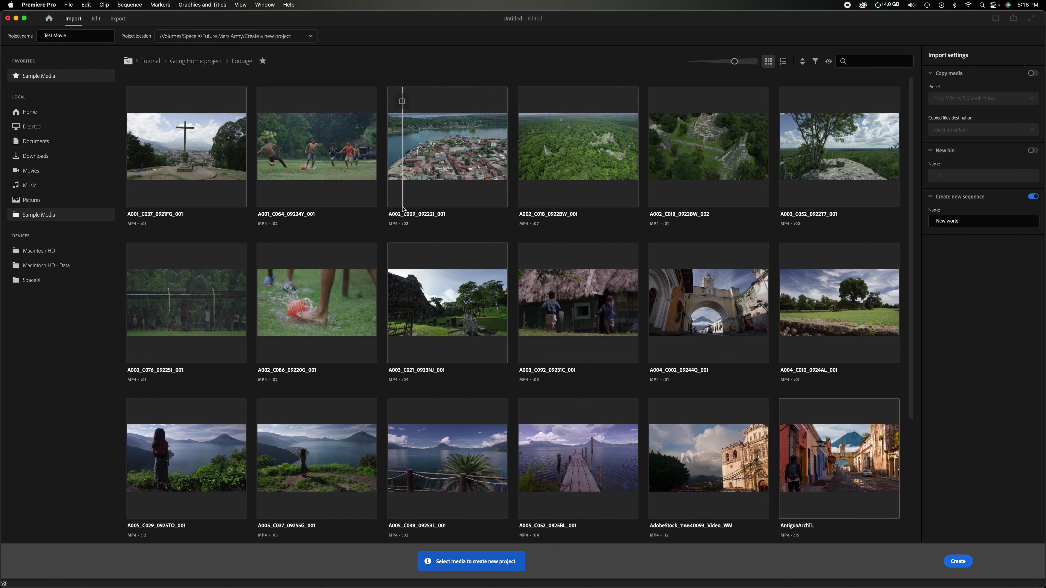
mouse_move(396, 226)
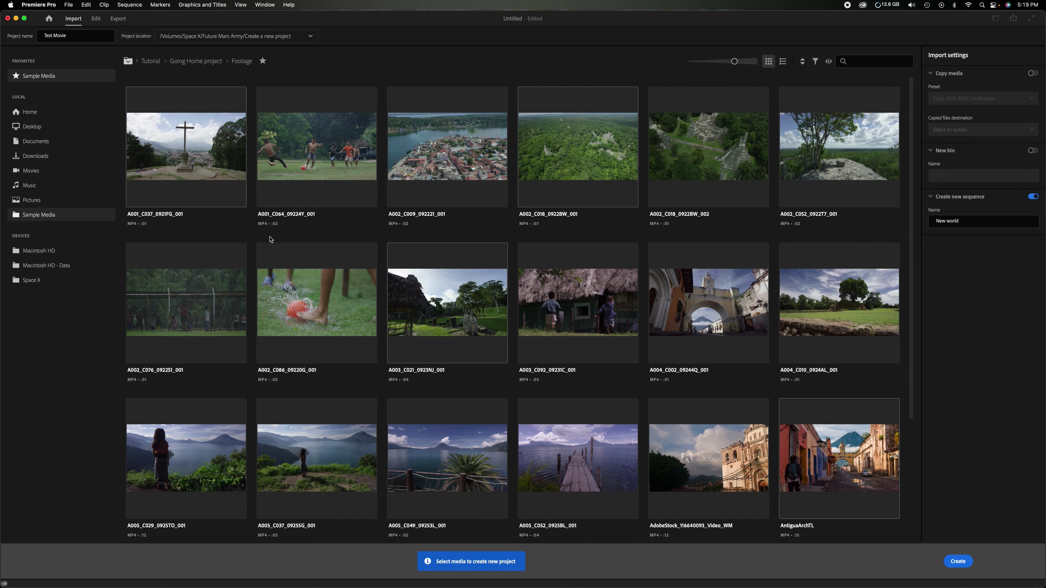
left_click_drag(734, 61, 725, 61)
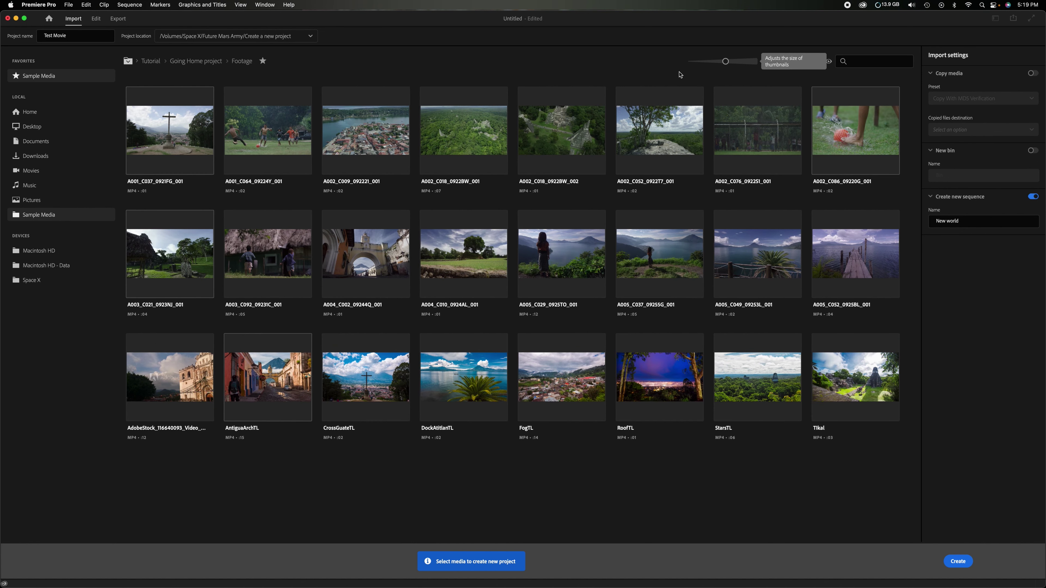
left_click_drag(148, 471, 178, 453)
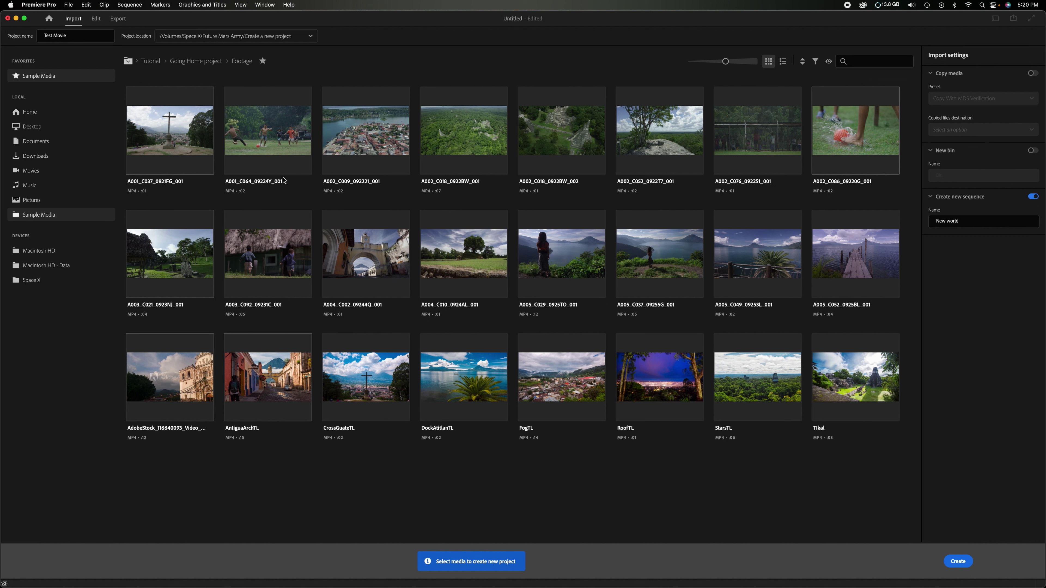
- Check A002, A001, A003, A004, FogTL, AdobeStock and AntiguaArchTL clips for import
left_click(371, 130)
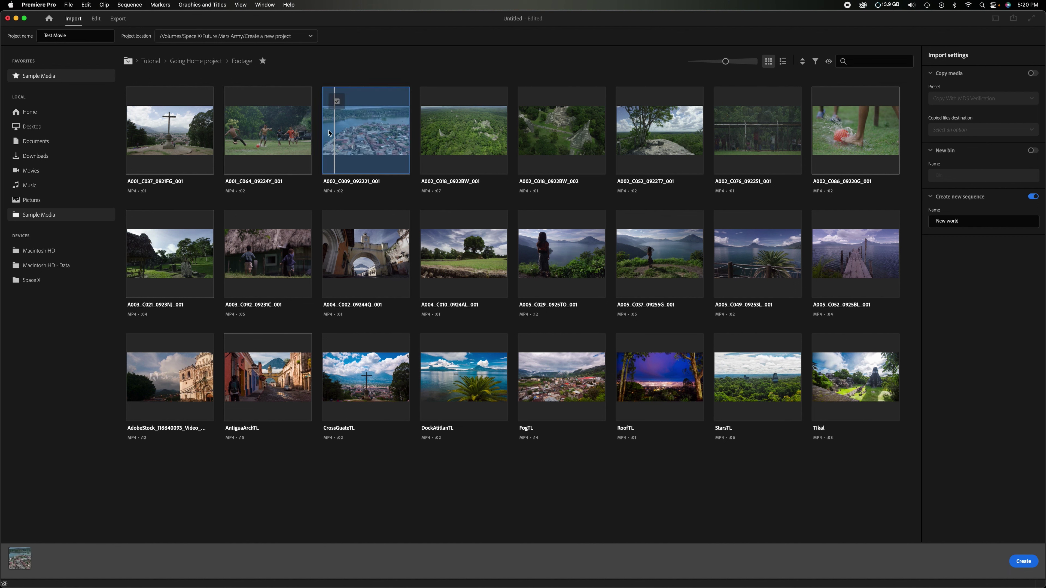
left_click(274, 134)
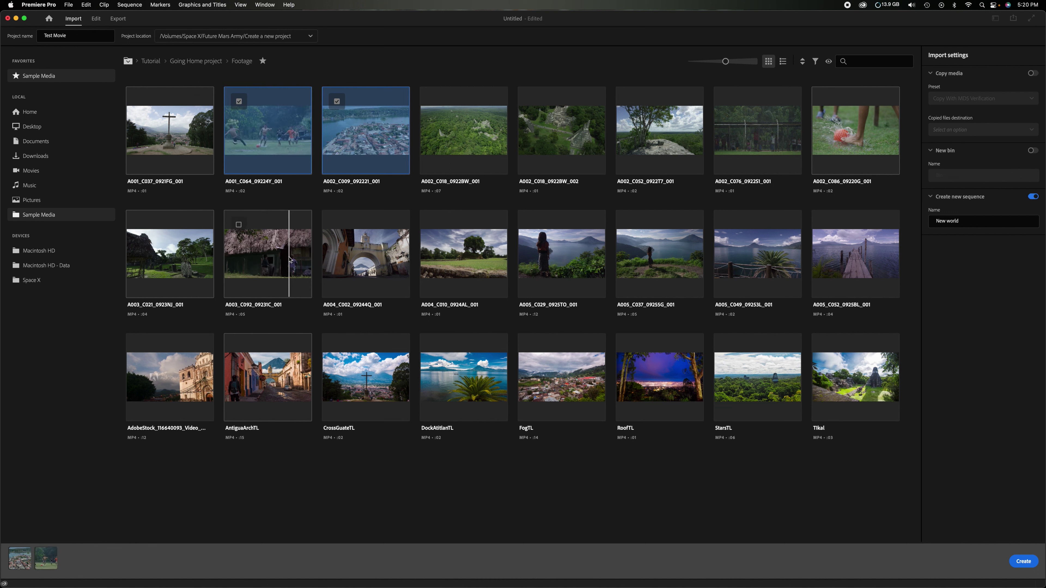
left_click(295, 256)
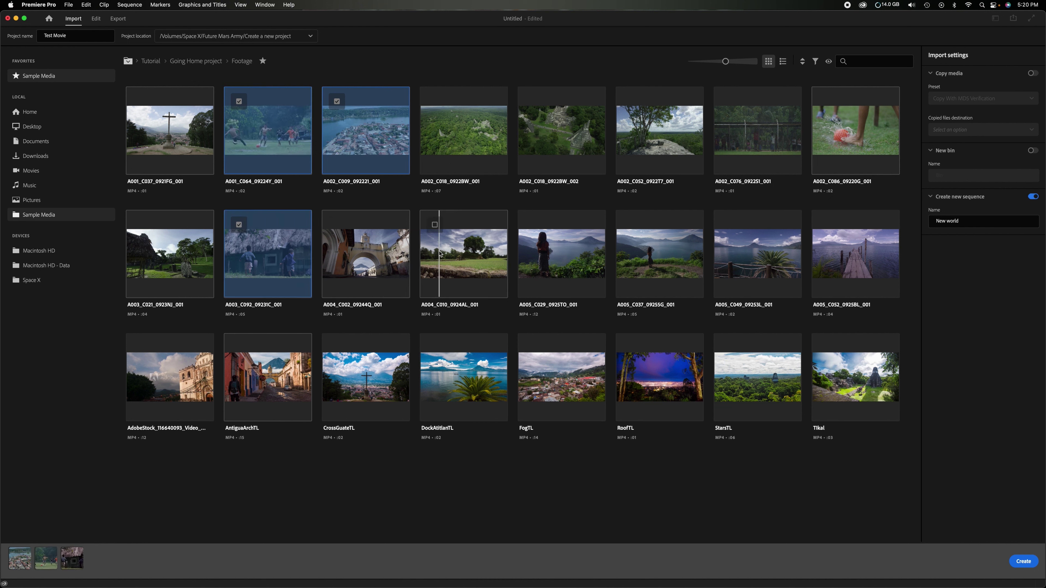
left_click(461, 263)
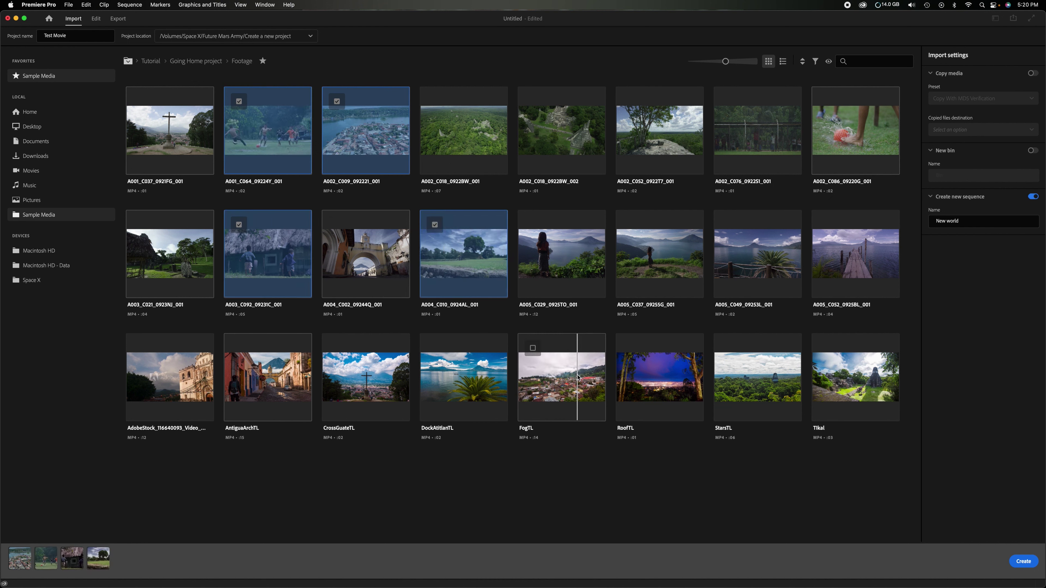
left_click(576, 378)
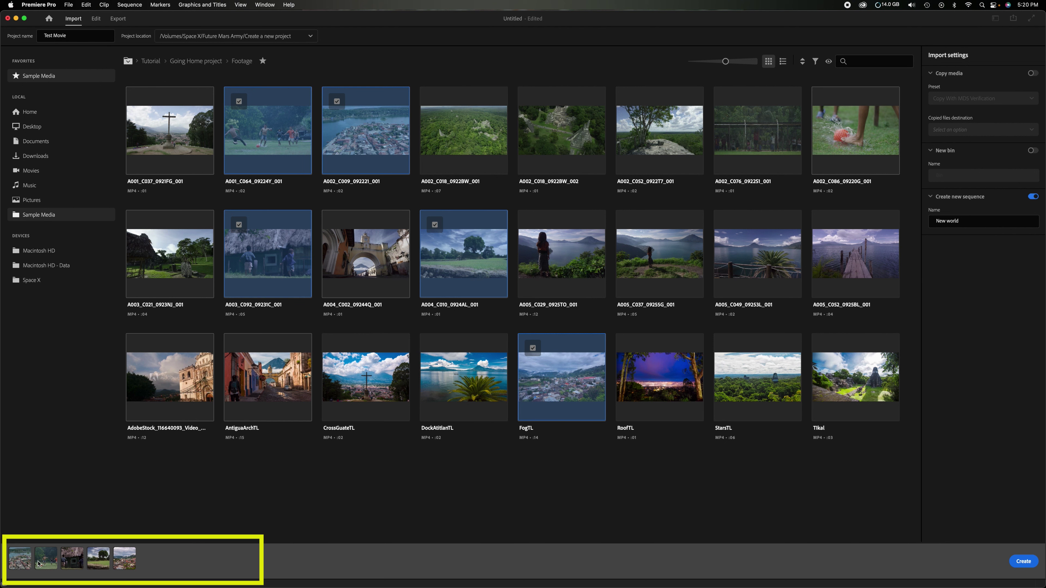
left_click(162, 394)
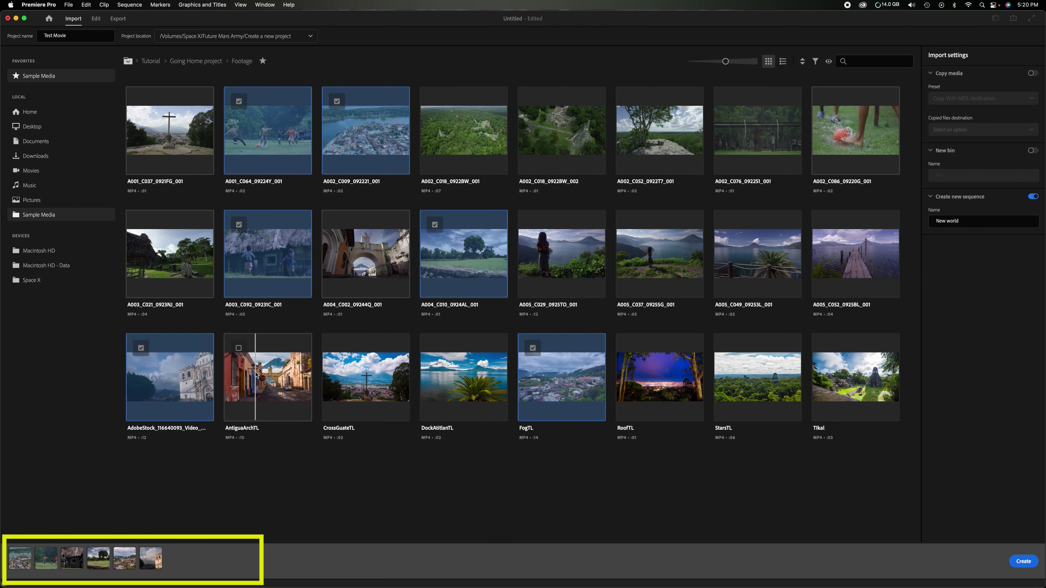
left_click(246, 379)
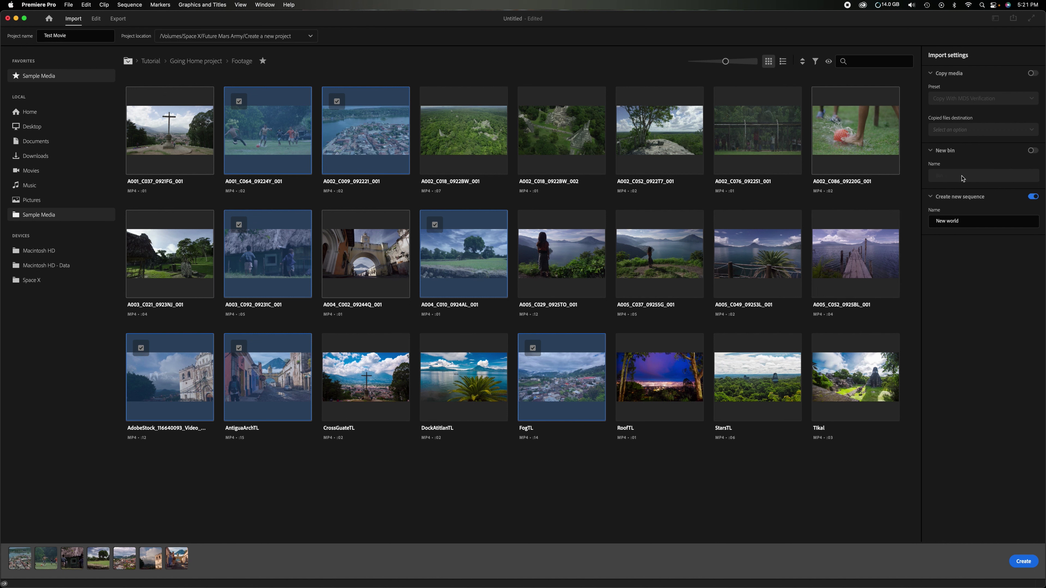
- Import into a bin named 'New bin', name the sequence 'Test SEQ', and create the project
left_click(954, 176)
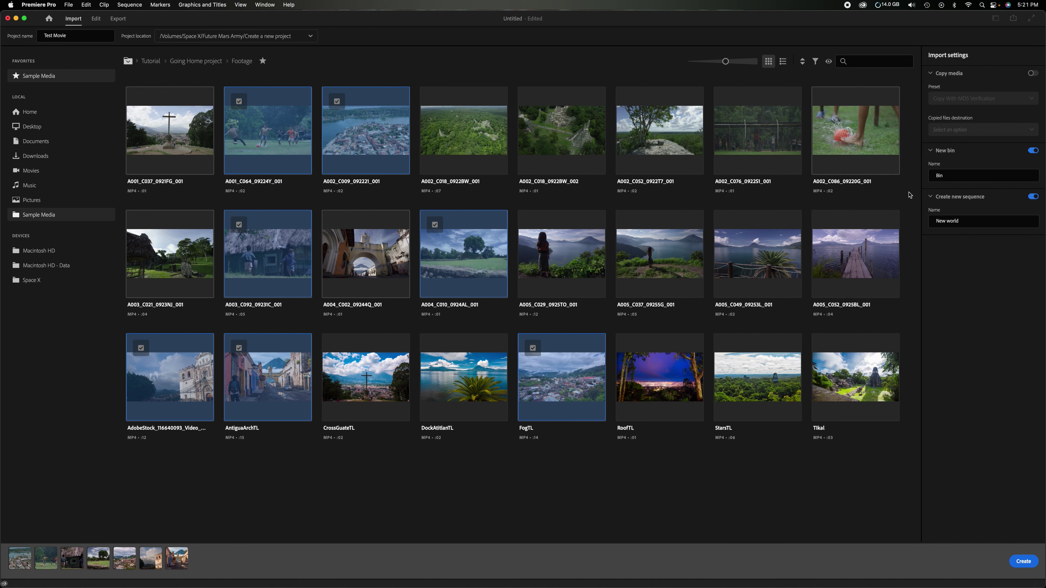
type("New b")
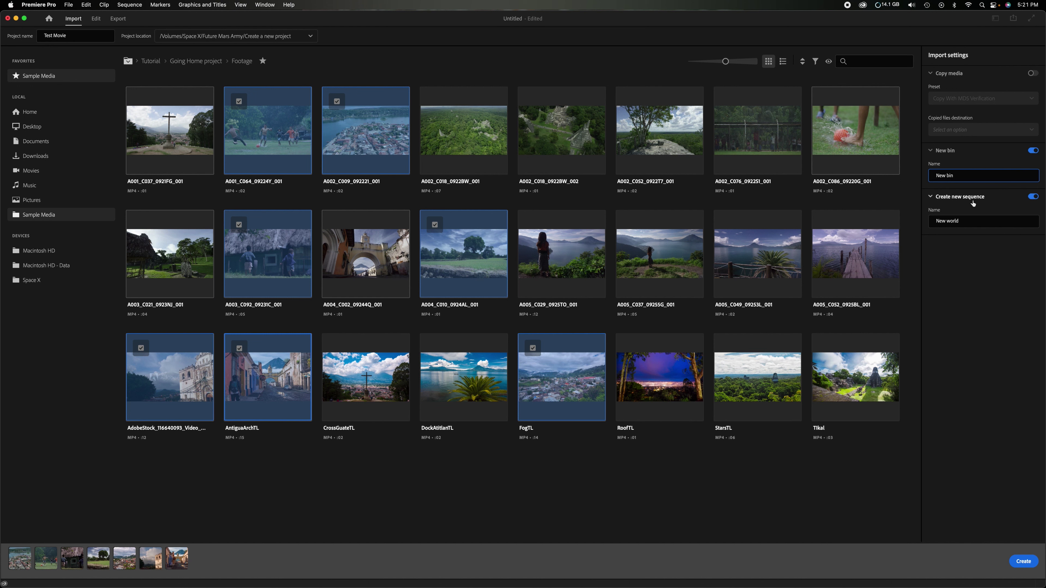
left_click(941, 226)
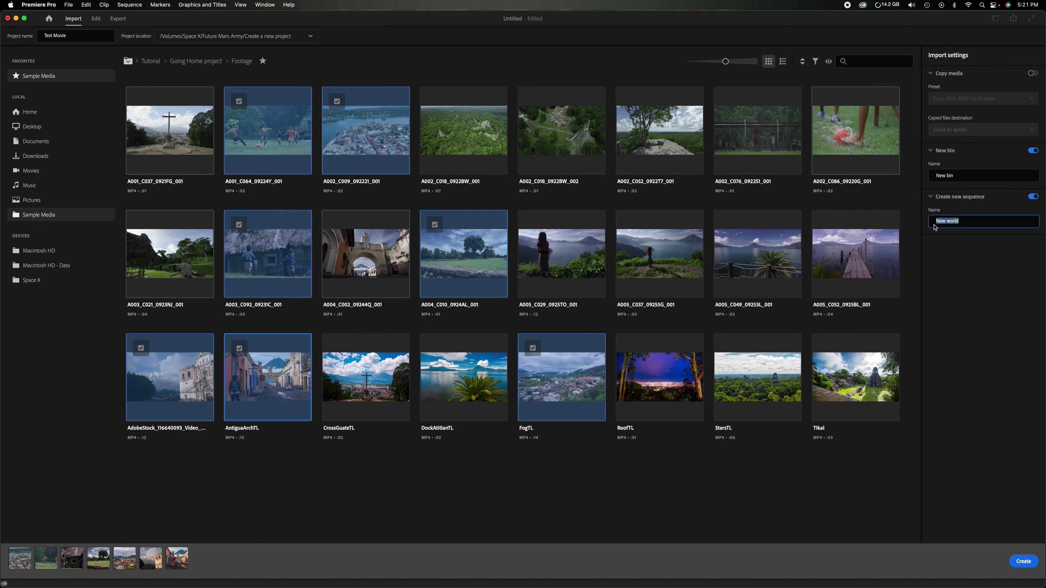
type("Test SEQ")
key("Return")
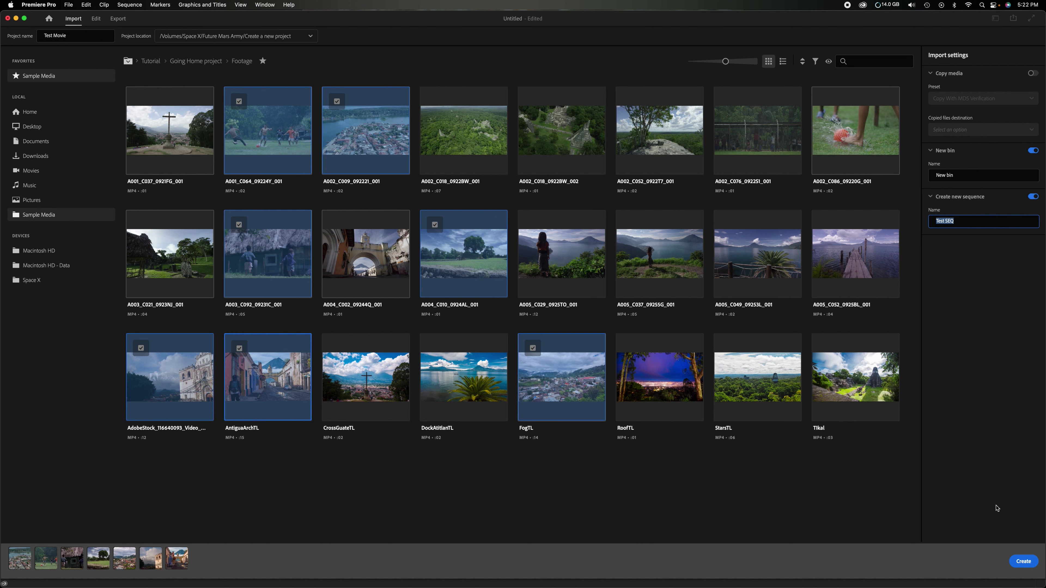
left_click(1018, 563)
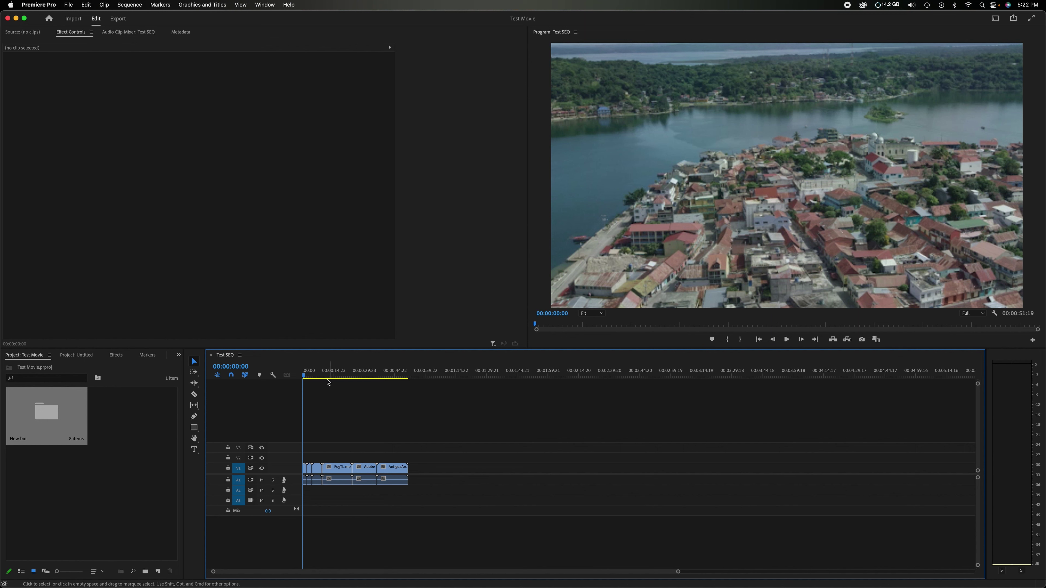
- Scrub Test SEQ to 00:00:19:04 and open New bin in its own panel
left_click(305, 377)
left_click_drag(305, 377, 342, 376)
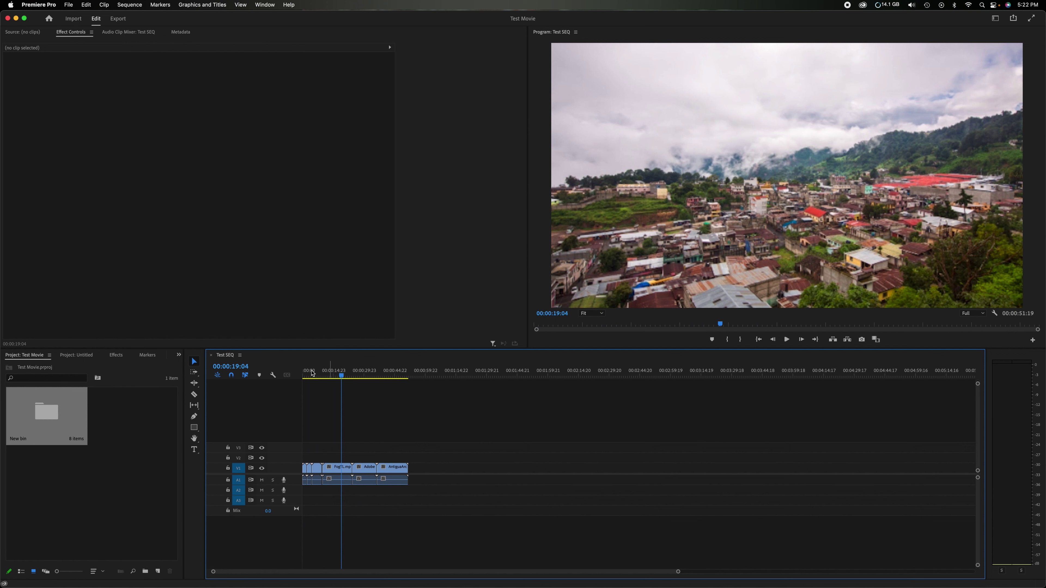
double_click(44, 415)
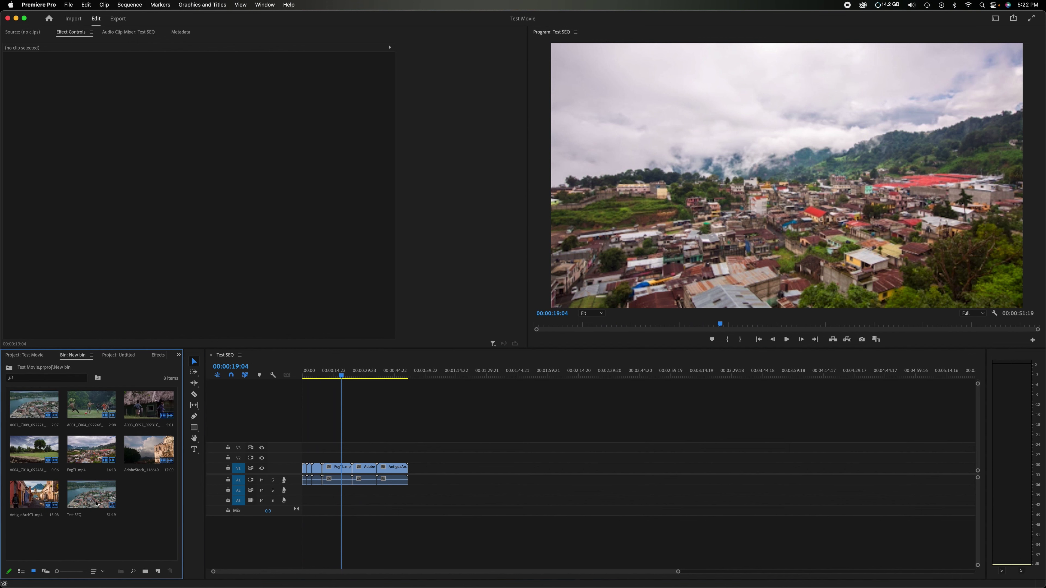
- Import the six right-column clips into a new 'B roll' bin without creating a sequence
left_click(74, 19)
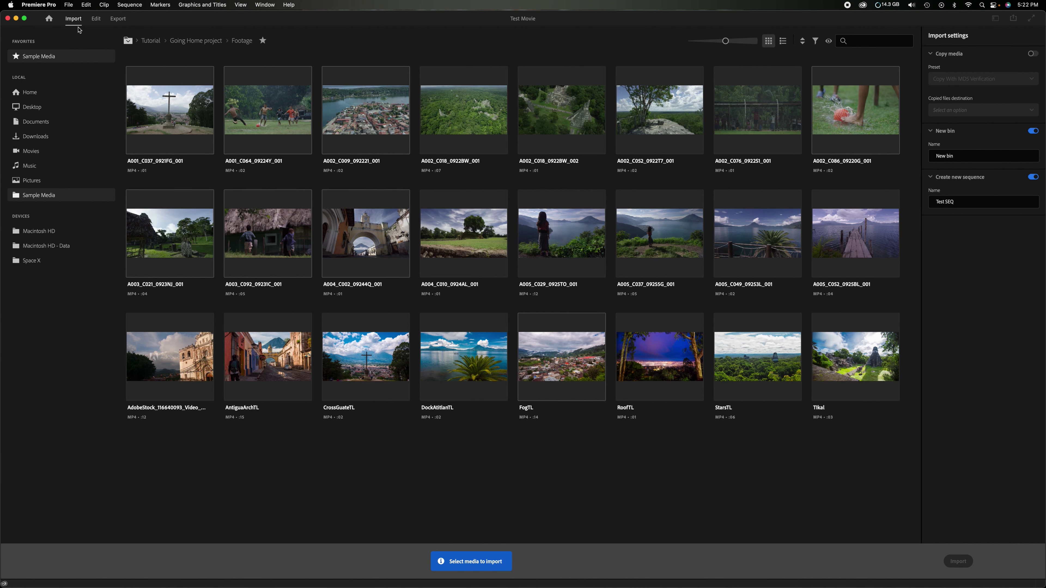
left_click(1034, 178)
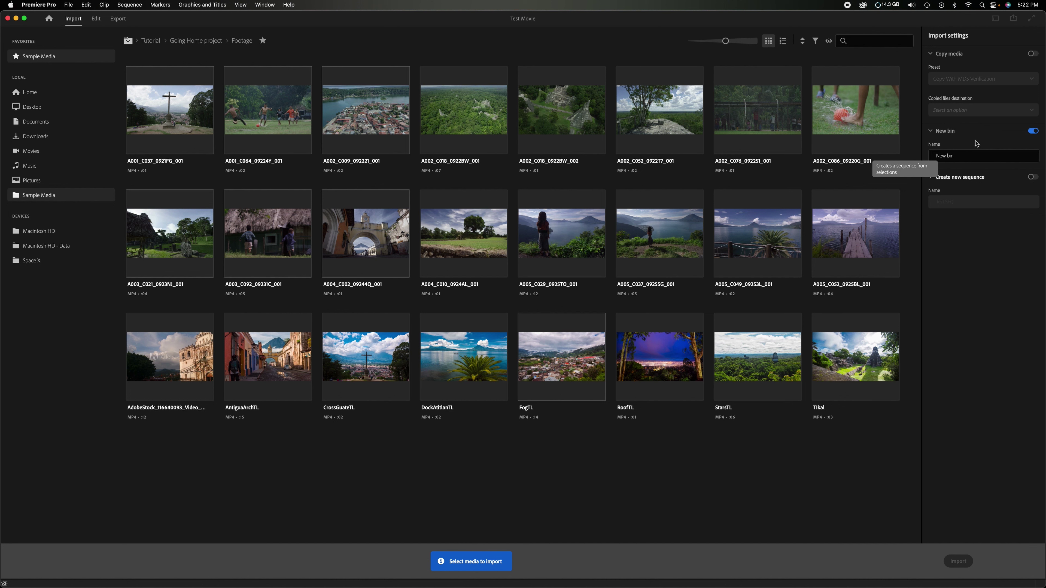
left_click(933, 160)
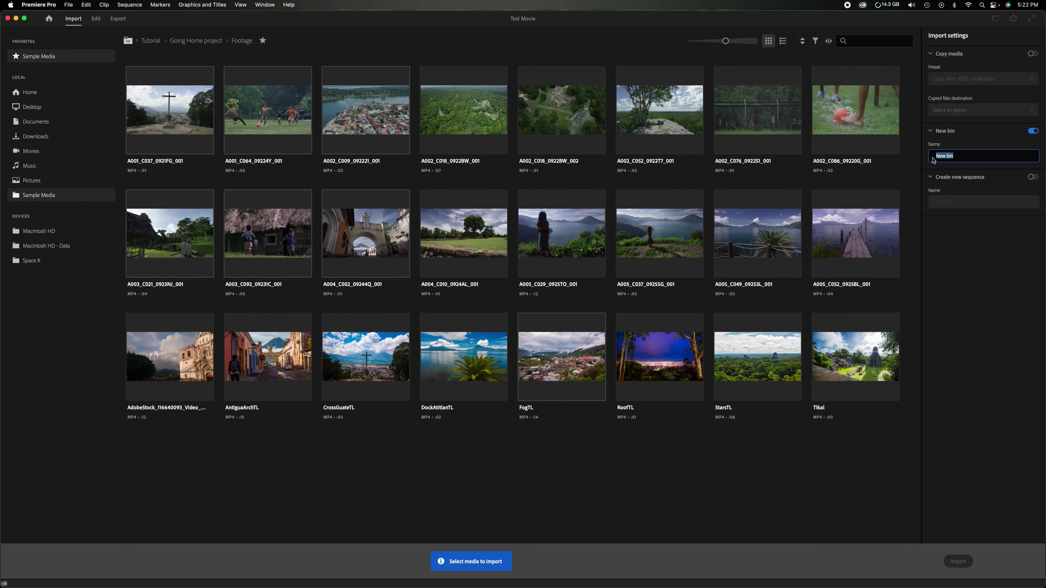
type("B roll")
left_click_drag(872, 449, 747, 110)
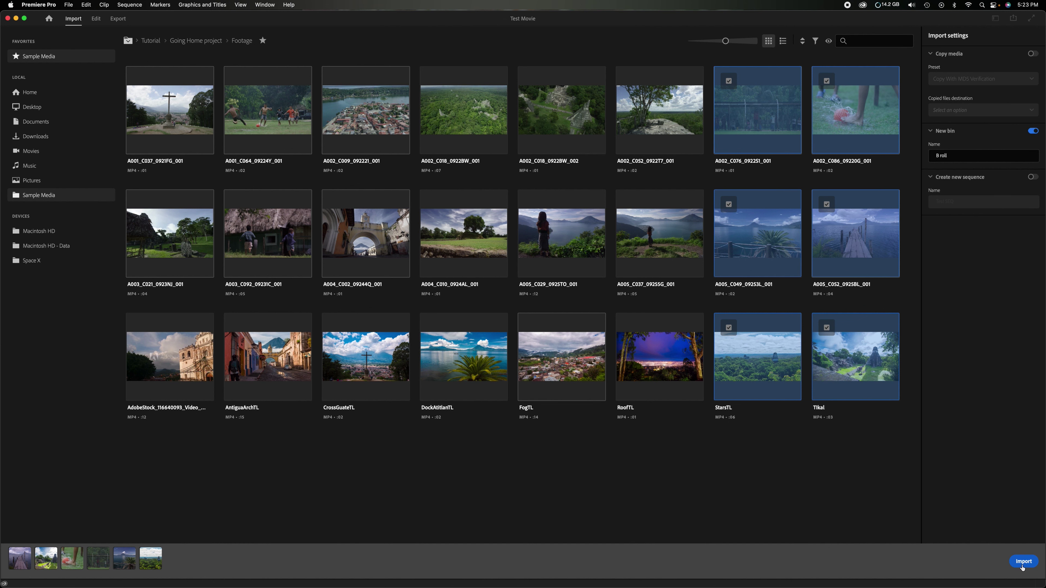
left_click(1023, 561)
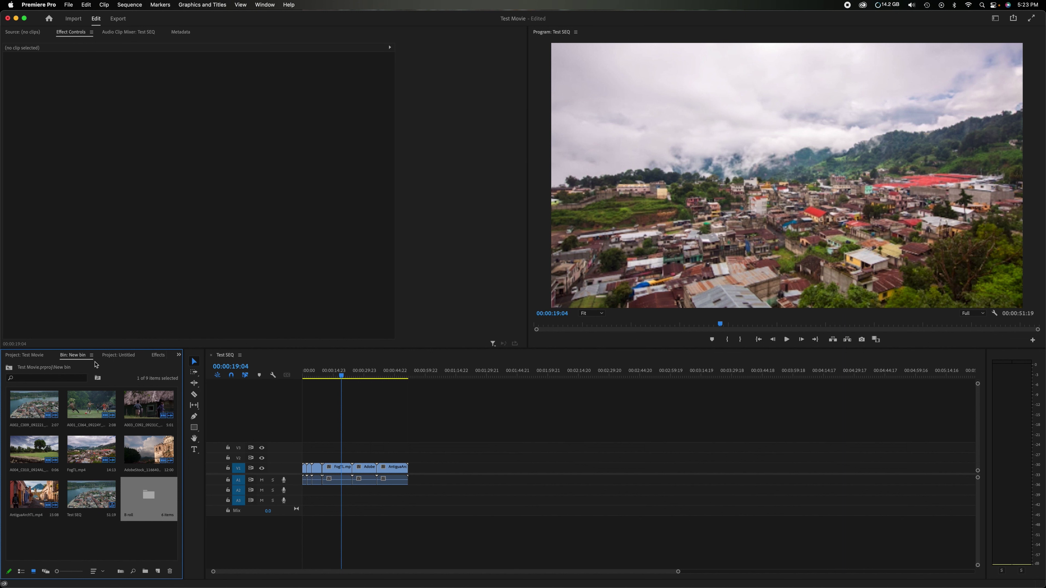
- Open the B roll bin in its own tab, then return to the 'Bin: New bin' tab
double_click(146, 501)
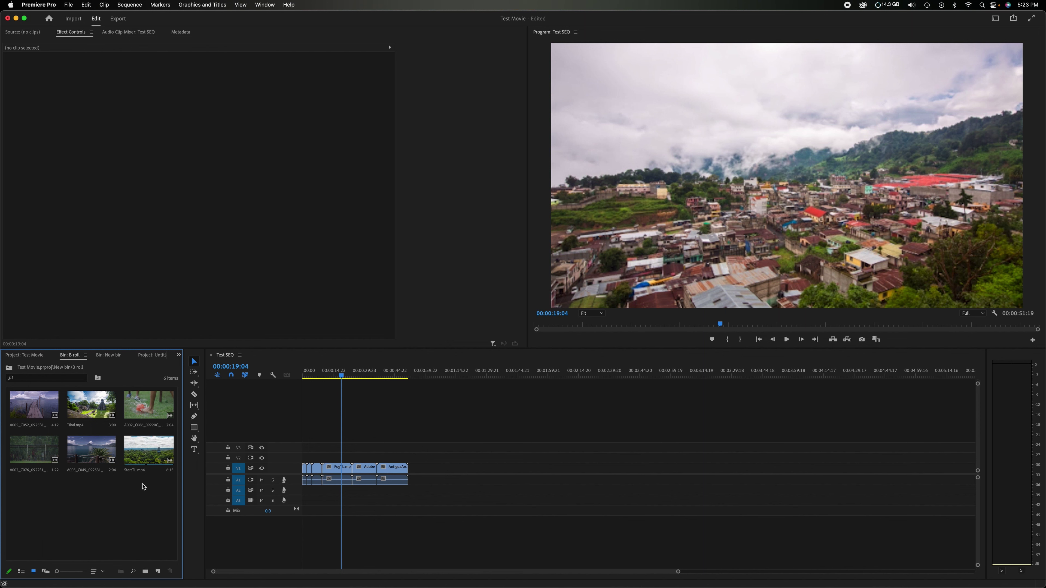
left_click(9, 367)
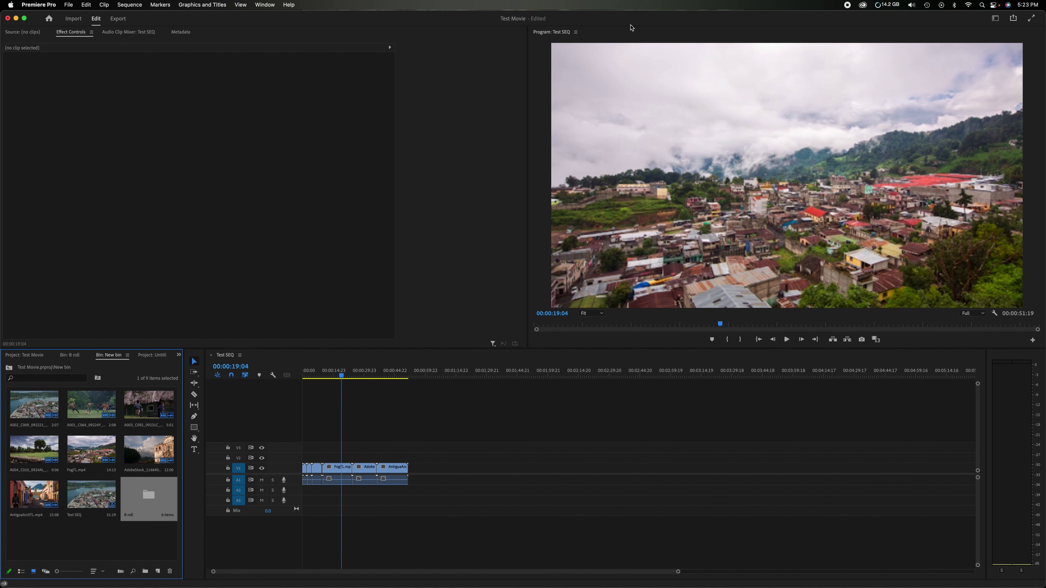
- Show workspace tabs in the header and widen the tab bar
left_click(995, 19)
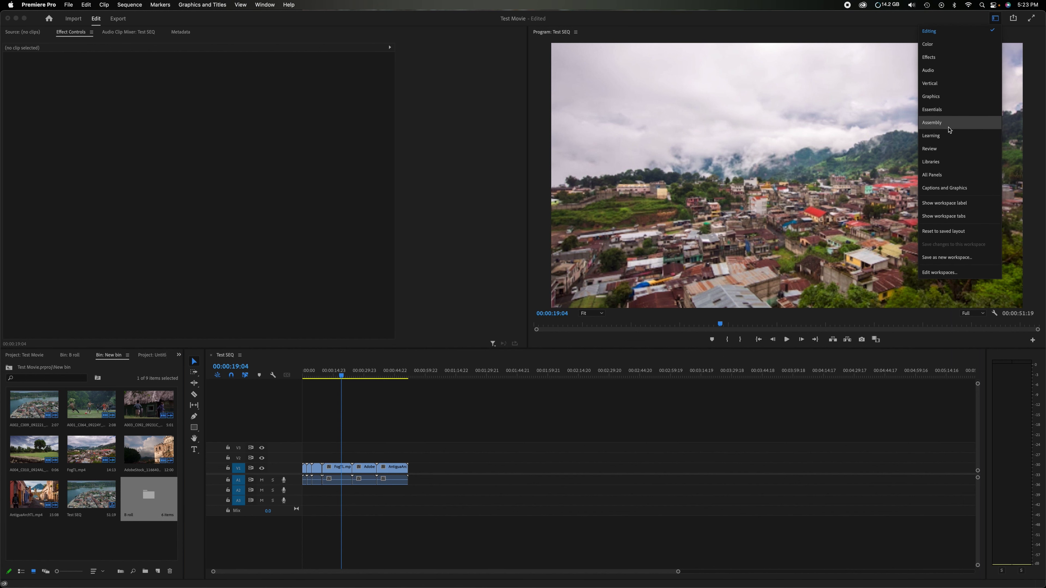
left_click(944, 216)
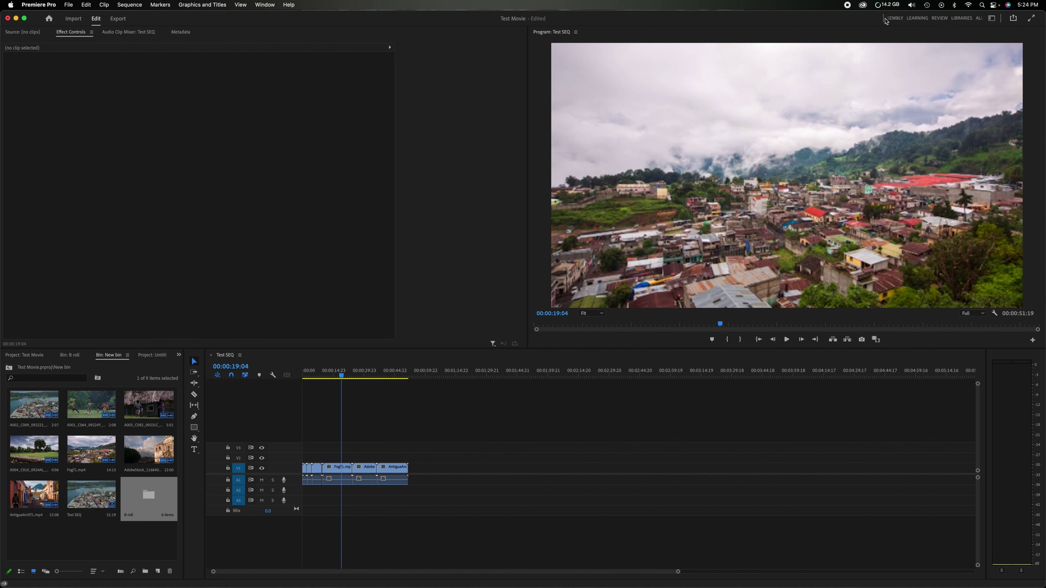
left_click_drag(884, 19, 825, 20)
- Hide the workspace tabs again and bring up the Edit Workspaces dialog
left_click(991, 18)
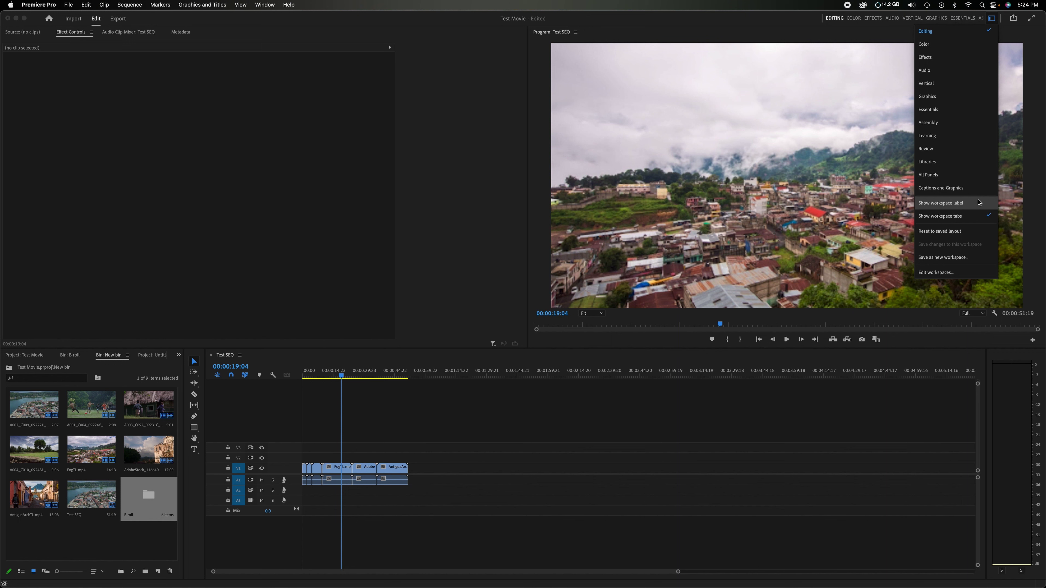
left_click(976, 216)
left_click(995, 18)
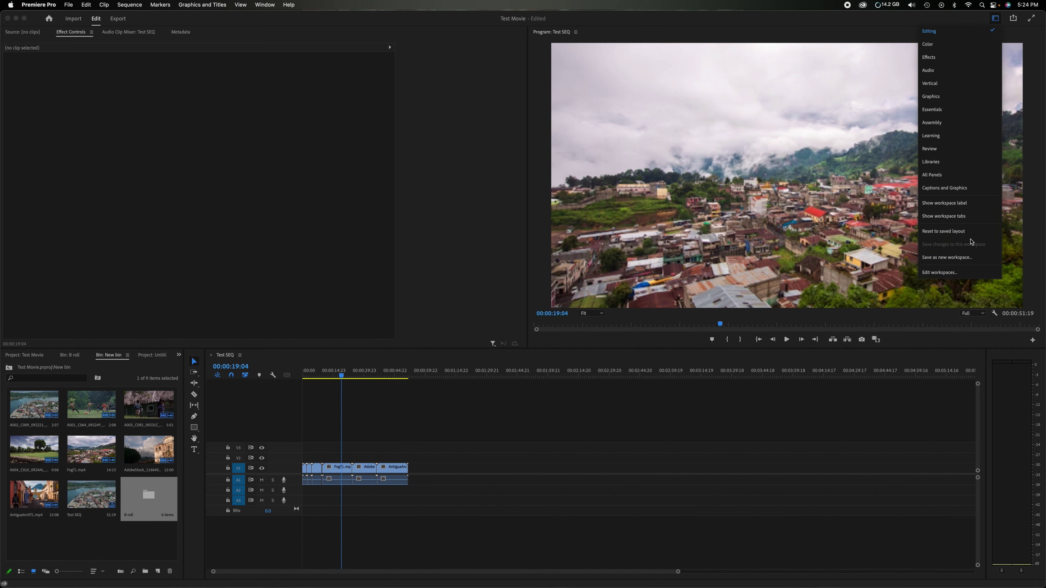
left_click(945, 276)
- Move All Panels under Do Not Show and confirm the workspace changes
scroll(474, 206, "down", 3)
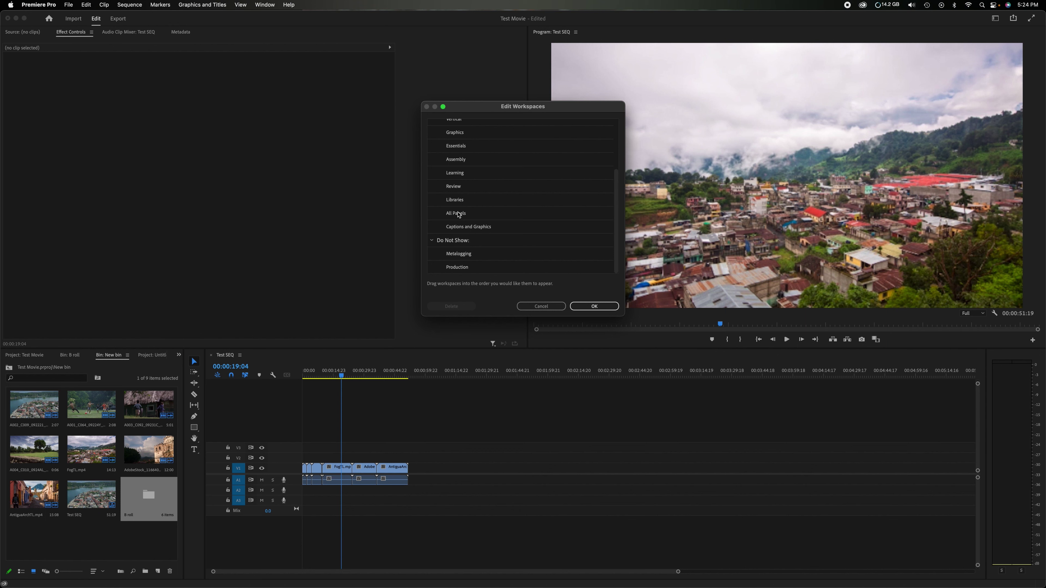
left_click_drag(455, 215, 448, 249)
left_click(594, 305)
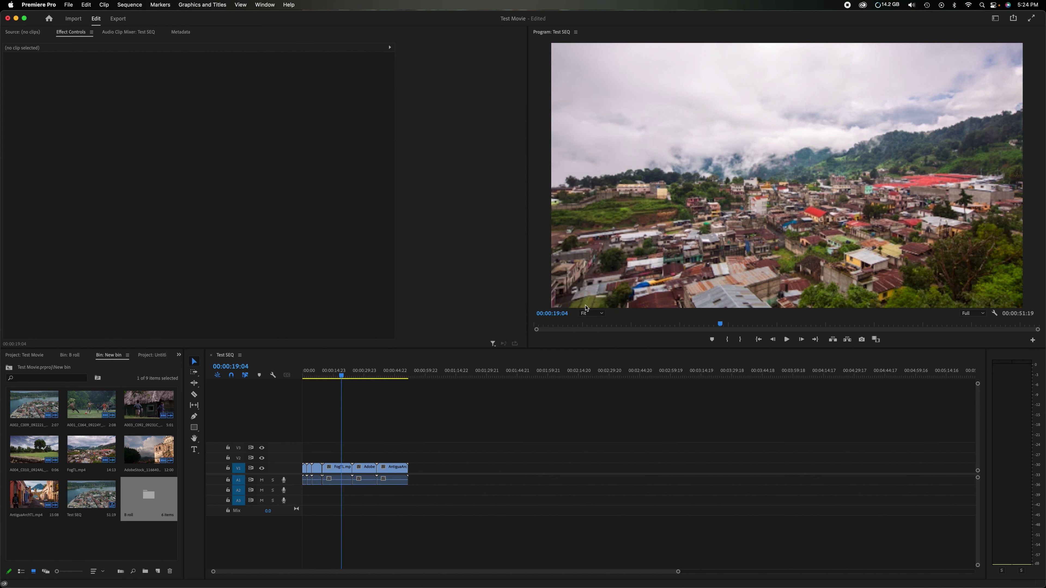
- Reopen Edit Workspaces and drag Audio to the top of the list
left_click(995, 18)
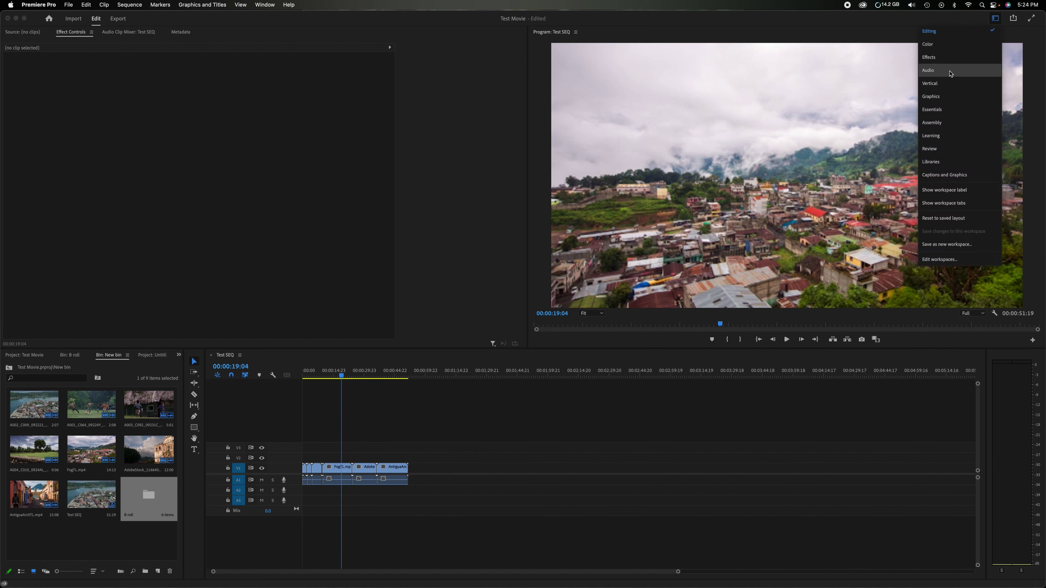
left_click(950, 260)
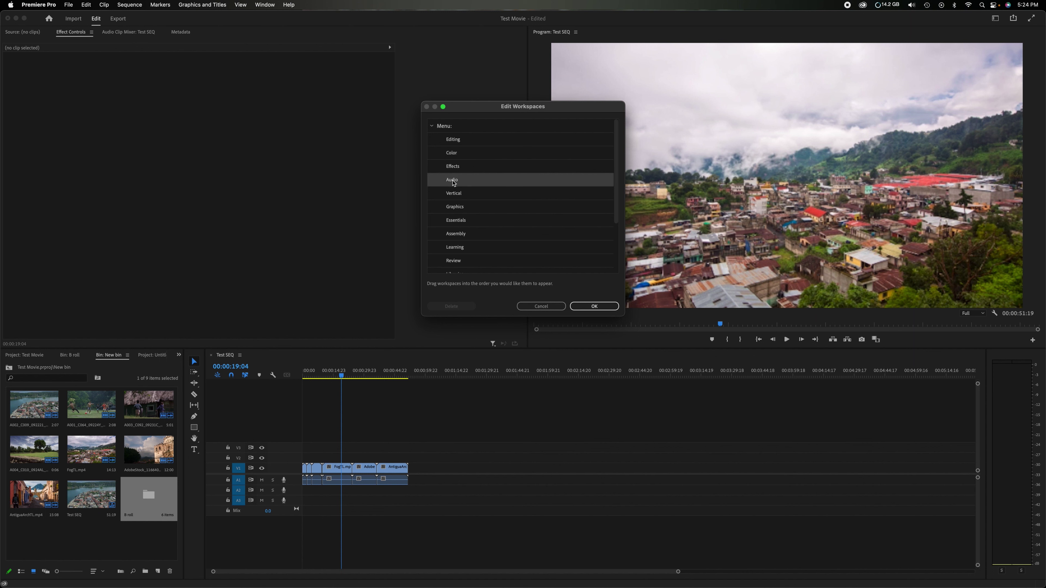
left_click_drag(453, 182, 456, 138)
- Confirm the new workspace order and check that Audio leads the Workspaces menu
left_click(598, 306)
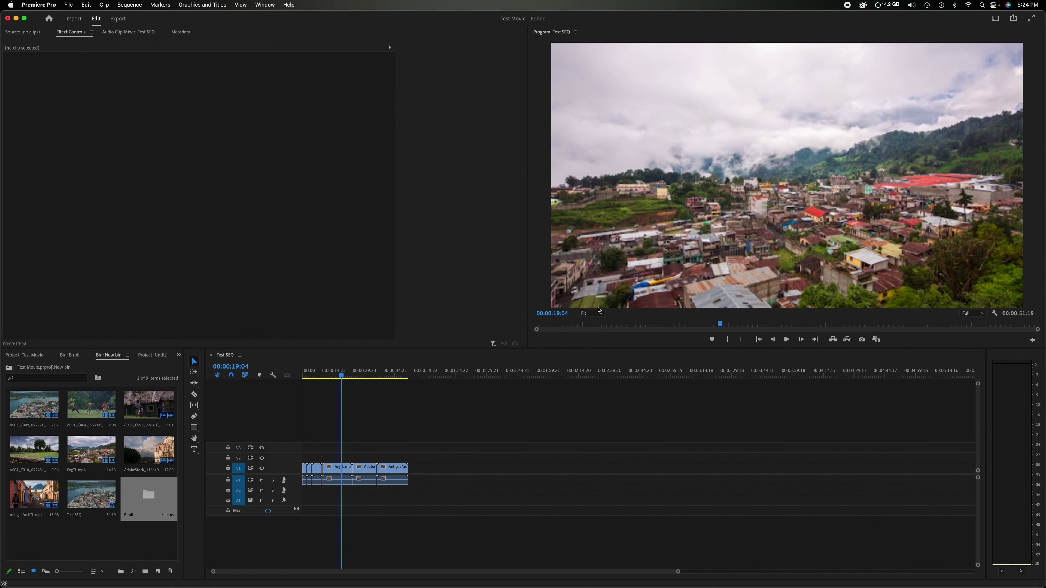
left_click(995, 18)
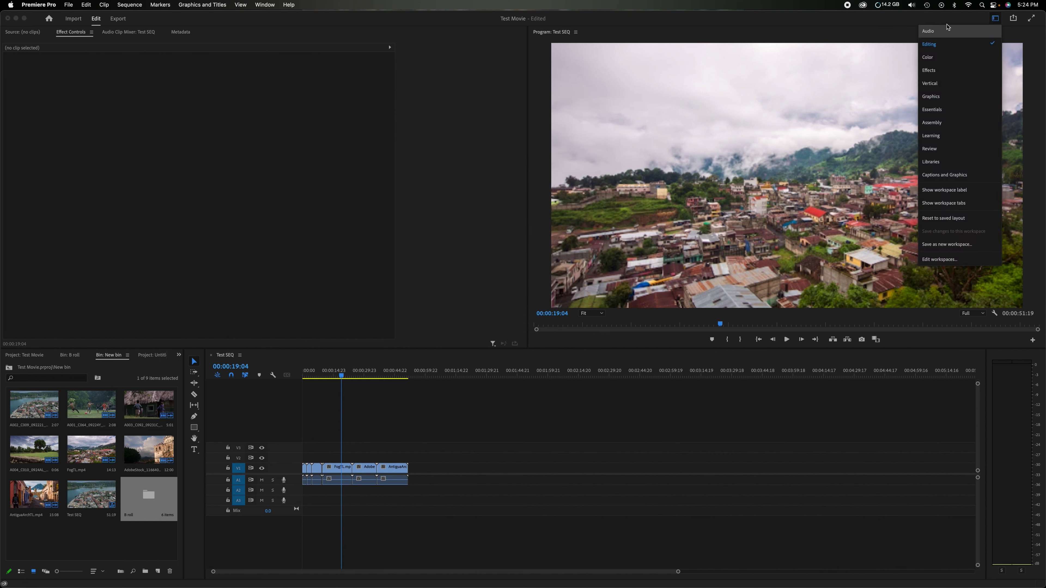
left_click(950, 21)
- Recheck the workspace menu, then briefly view the Program monitor full screen
left_click(997, 20)
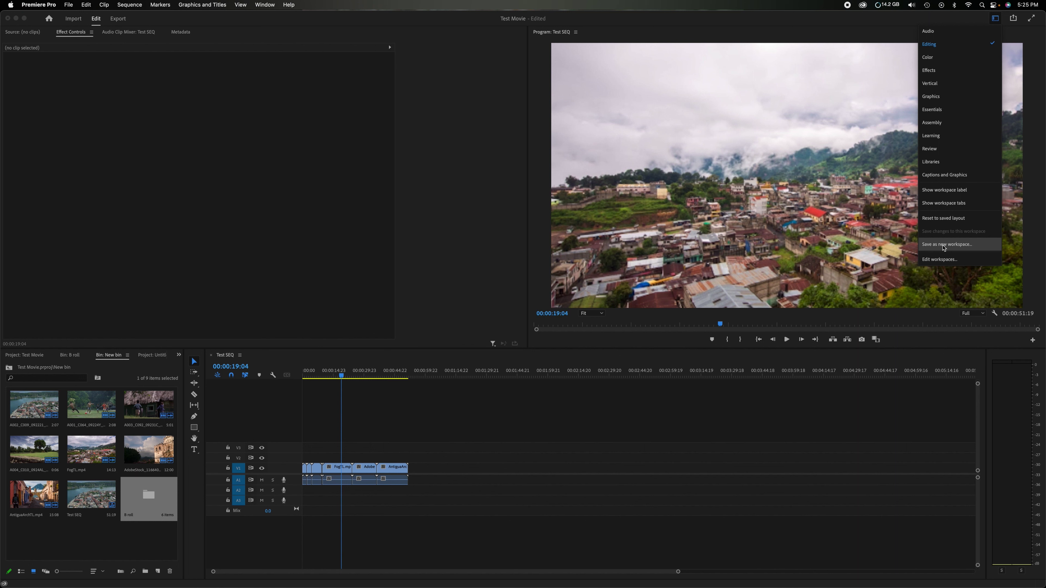
left_click(821, 41)
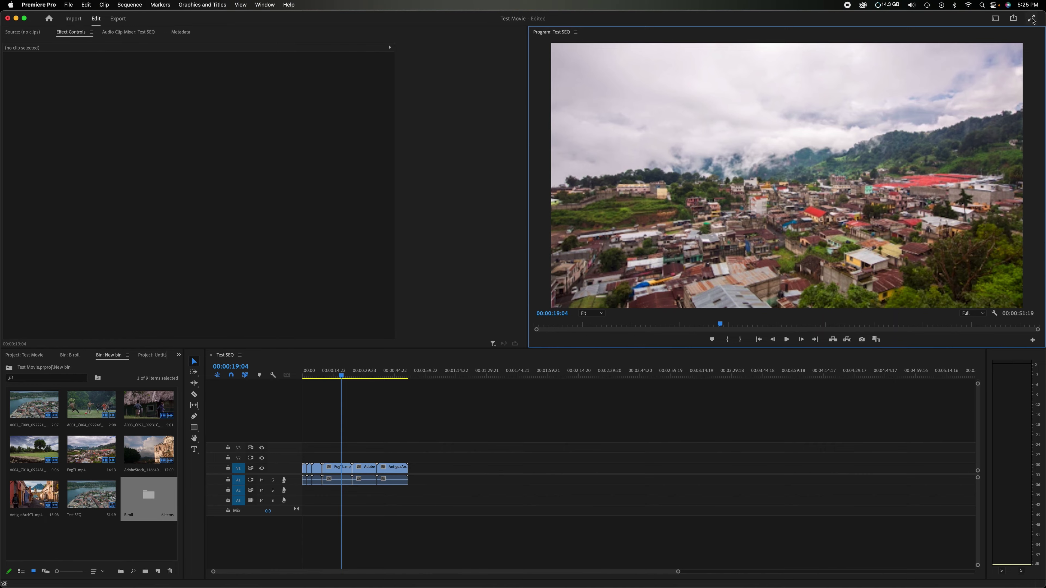
left_click(1032, 20)
key("Escape")
- Set Test SEQ's export to the YouTube 2160p 4K Ultra HD preset, keeping H.264
left_click(118, 19)
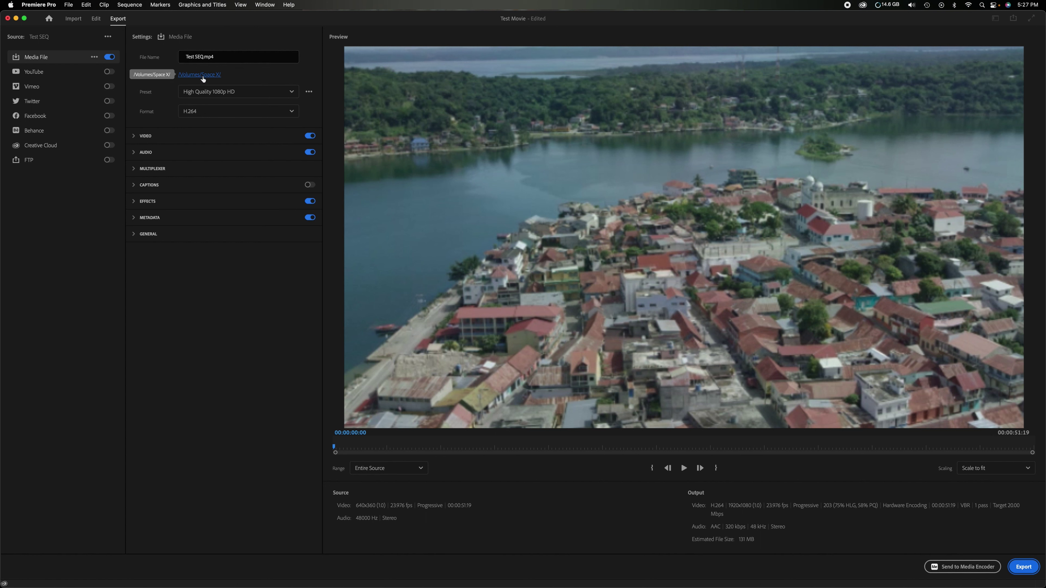
left_click(243, 91)
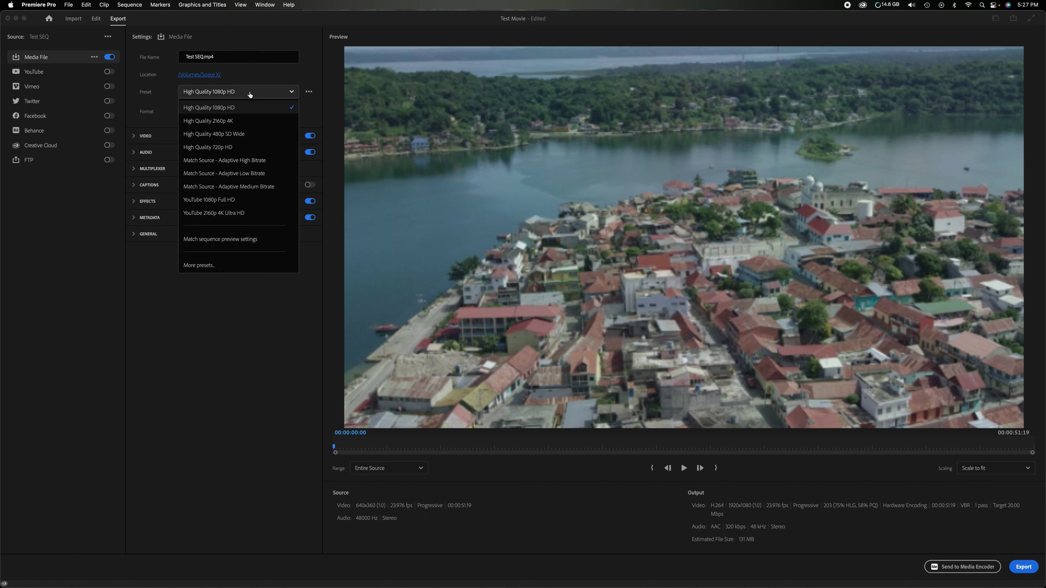
left_click(229, 213)
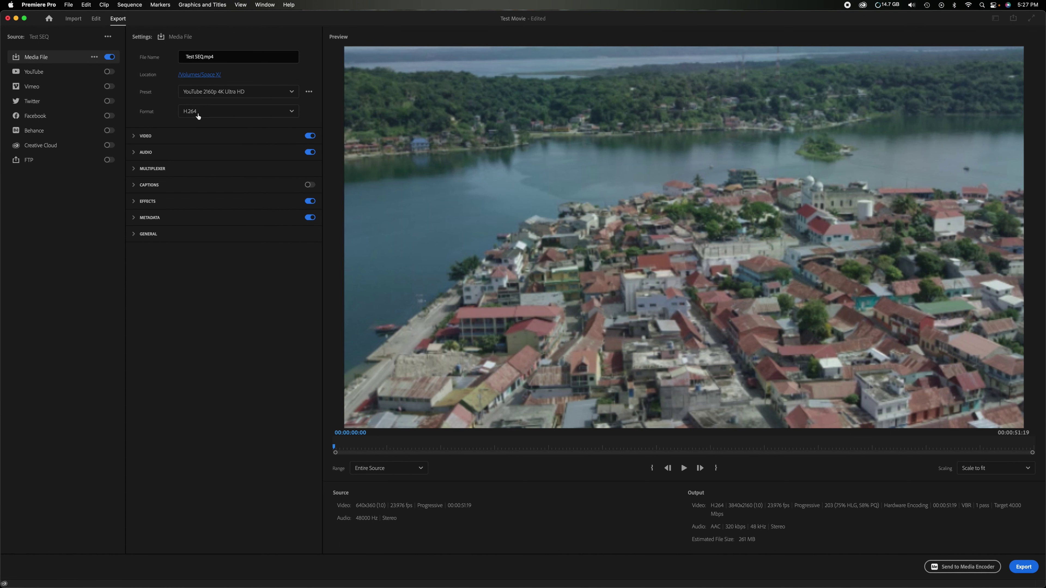
left_click(211, 113)
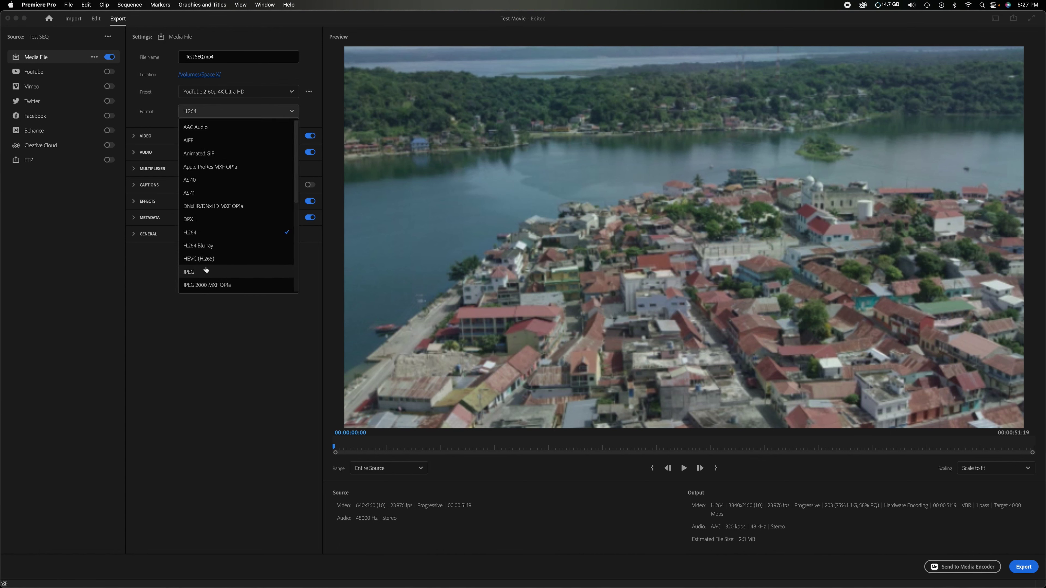
left_click(208, 115)
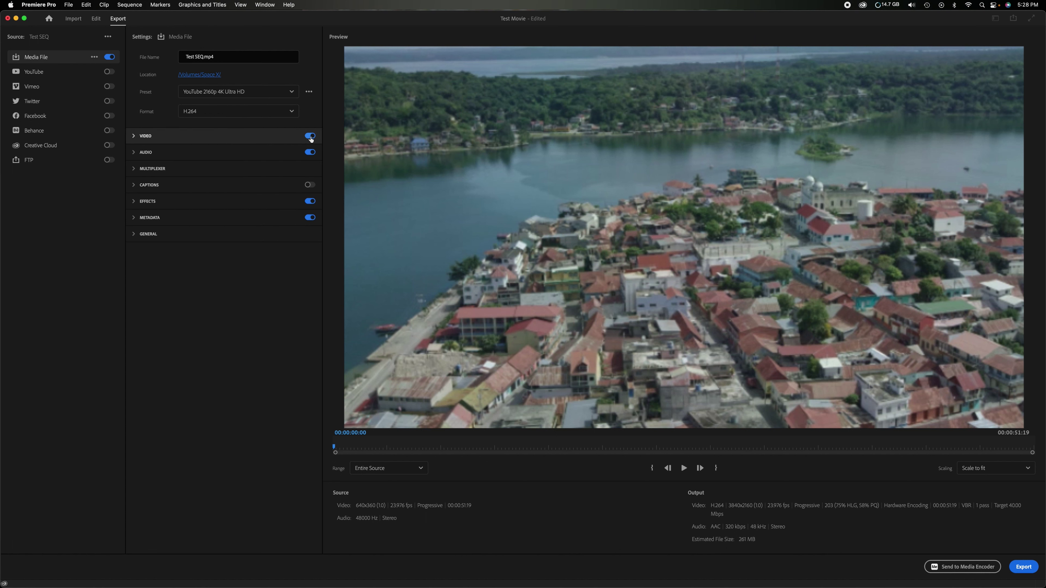
- Toggle audio and video export off and back on, then start the export and cancel encoding
left_click(309, 153)
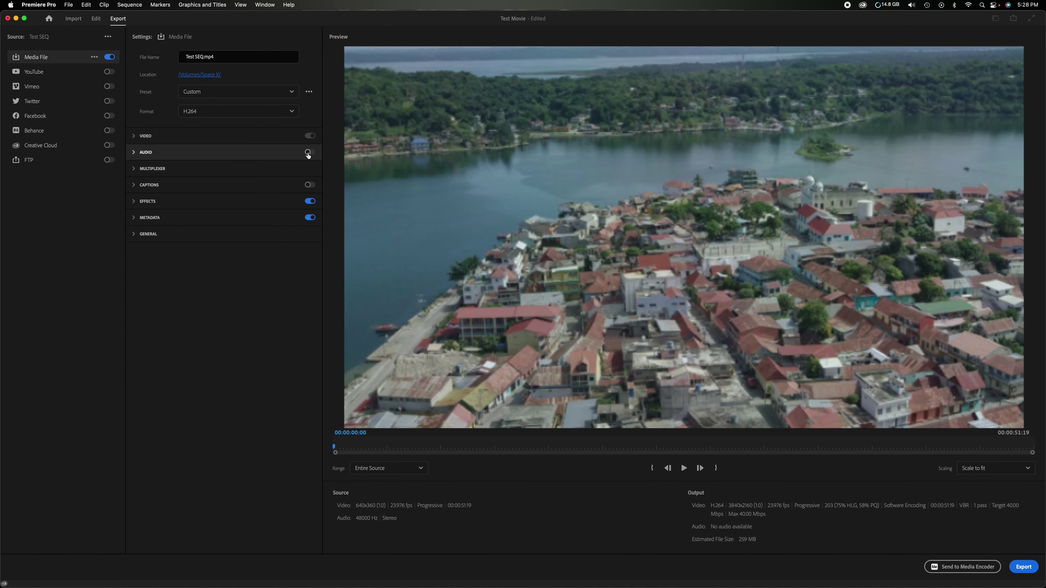
left_click(308, 152)
left_click(308, 136)
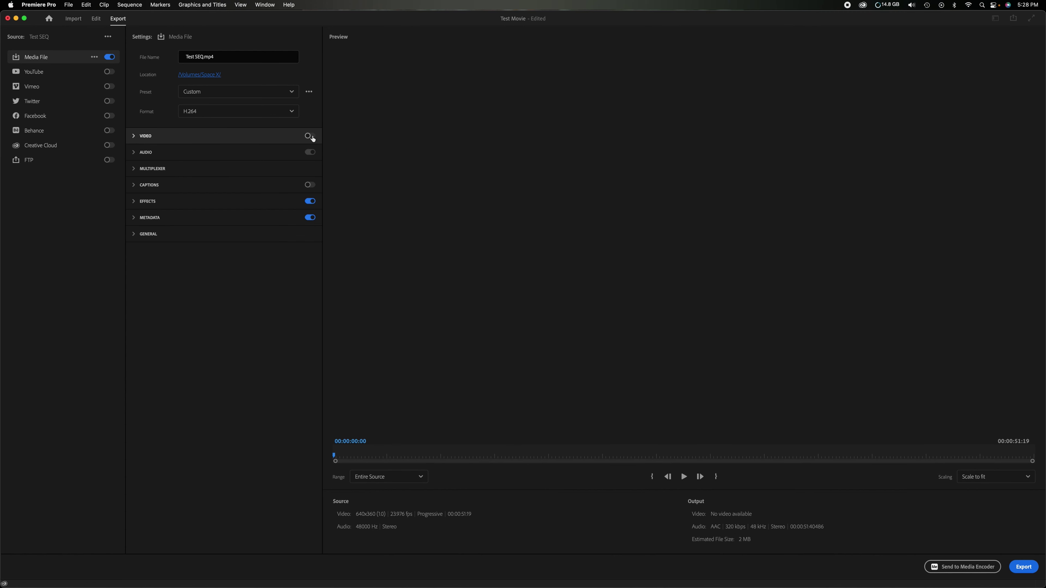
left_click(309, 136)
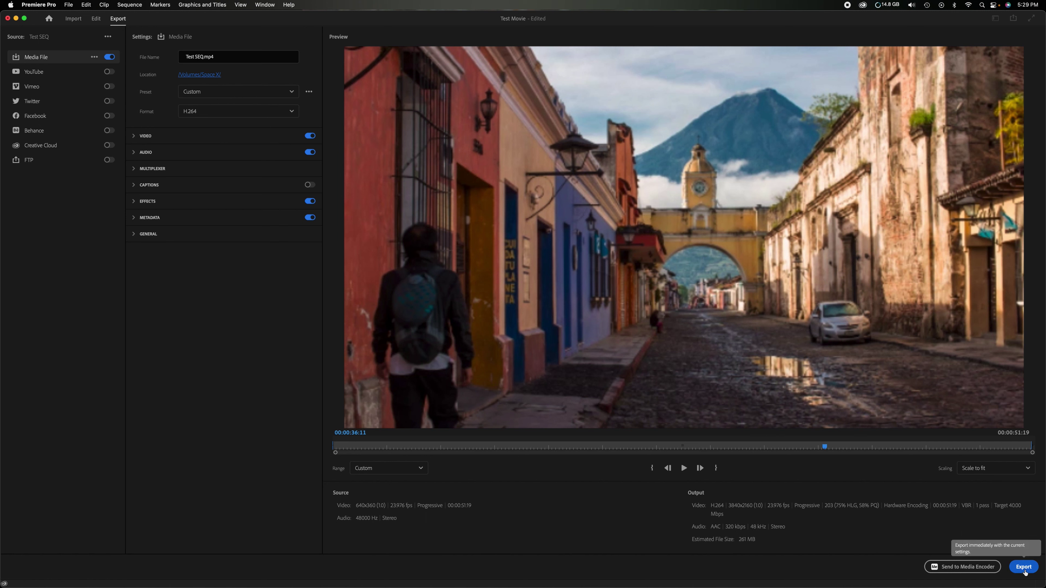
left_click(1024, 567)
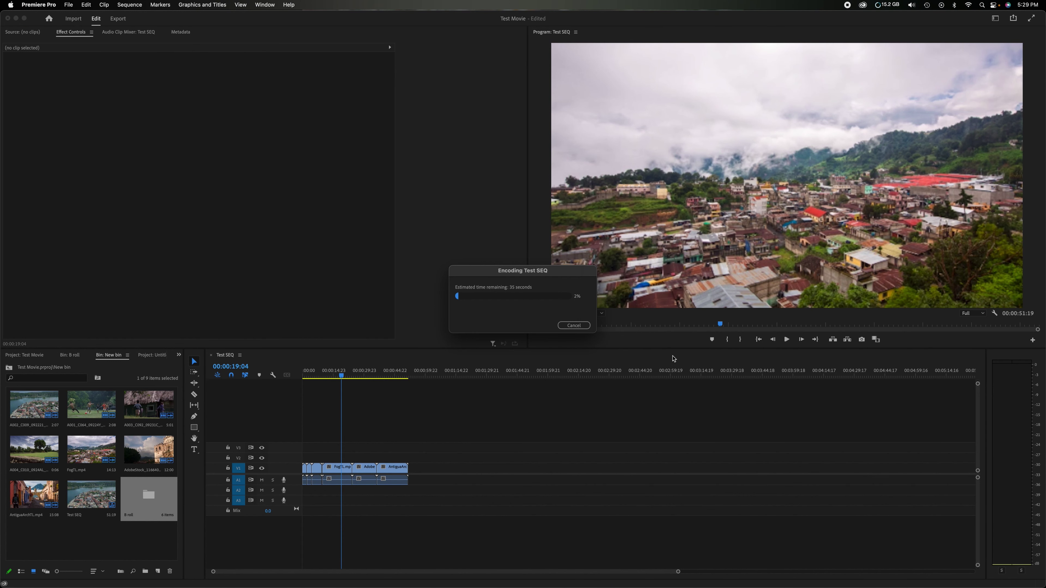
left_click(573, 325)
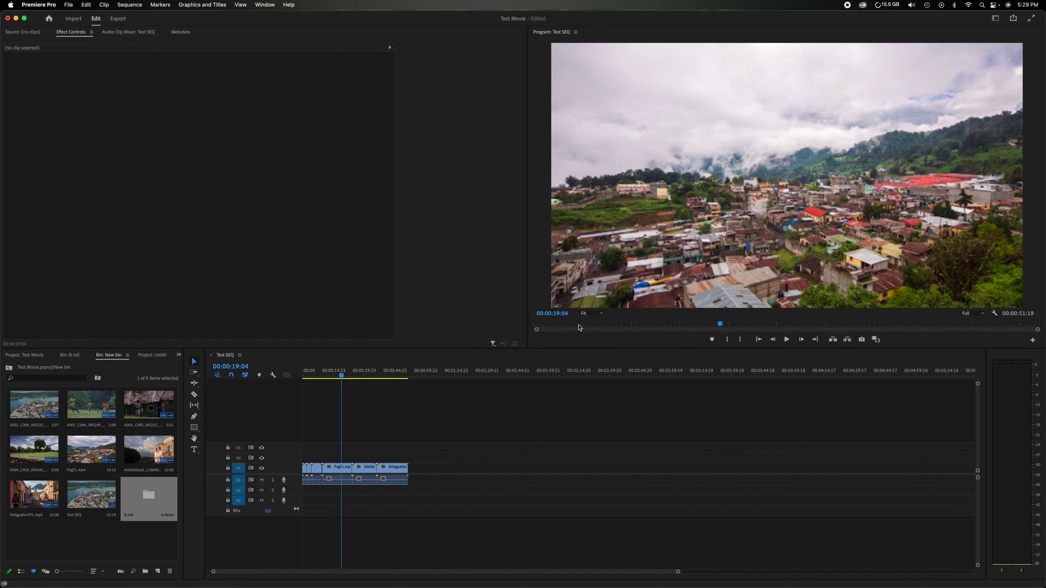
- Switch to the Import page showing the Going Home Footage clips and the B roll bin name
left_click(73, 19)
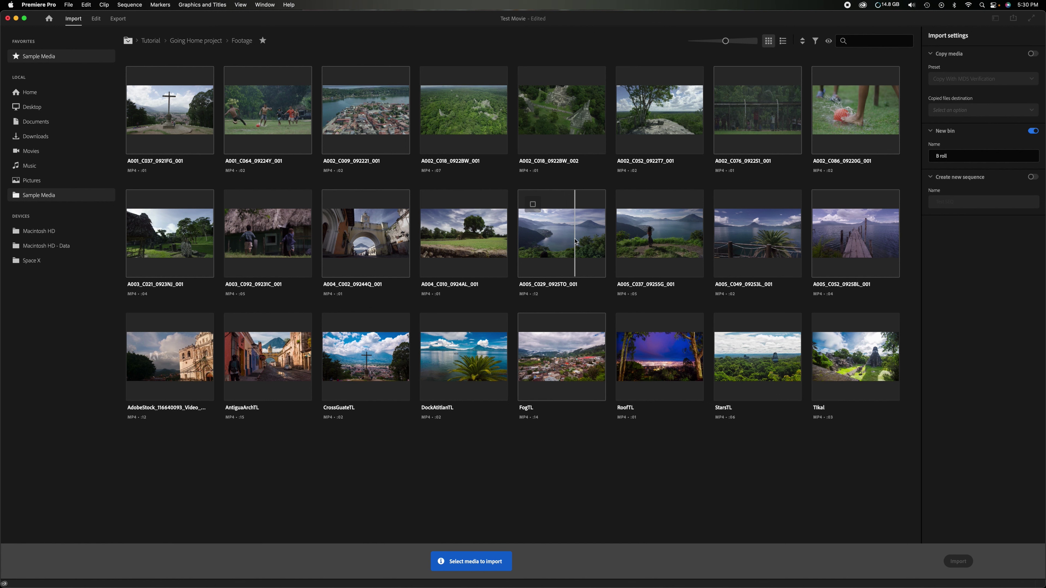
- Return to the Edit workspace with the Test SEQ timeline and New bin's nine items
left_click(96, 19)
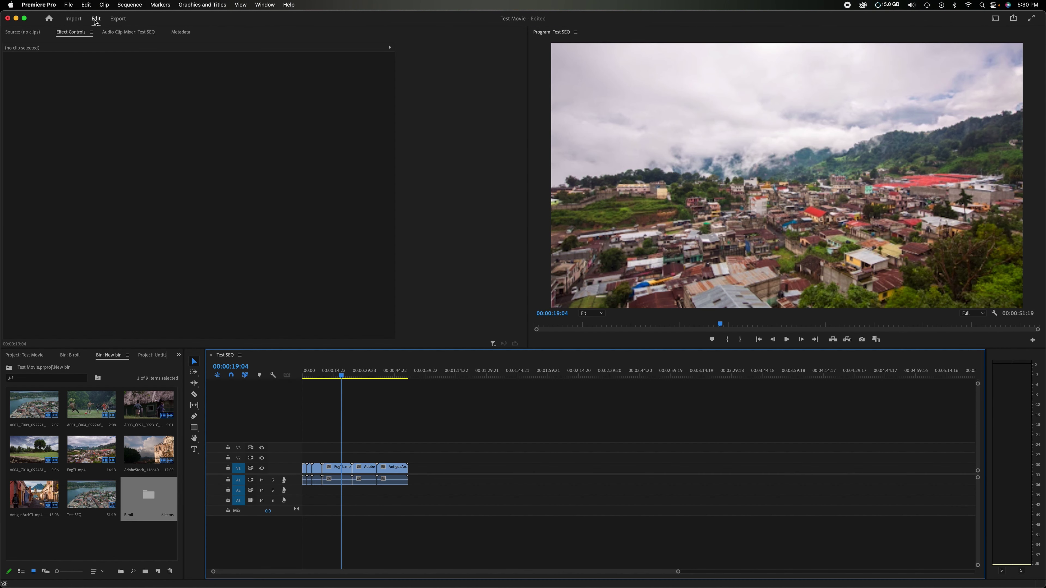